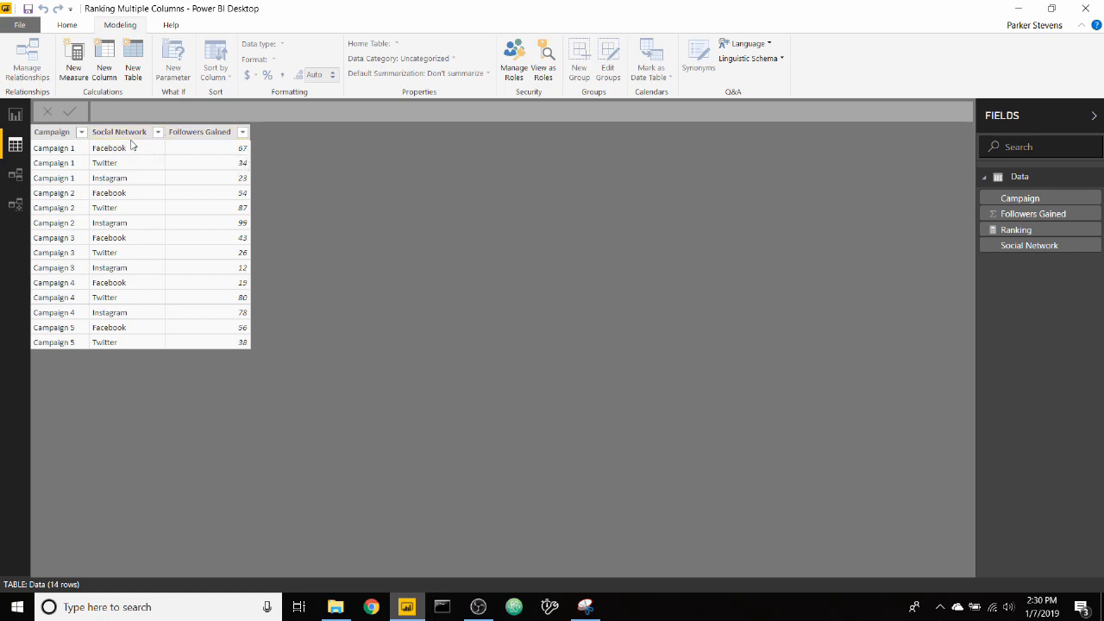
Remove the Ranking field from the table visual on the report page.
click(15, 114)
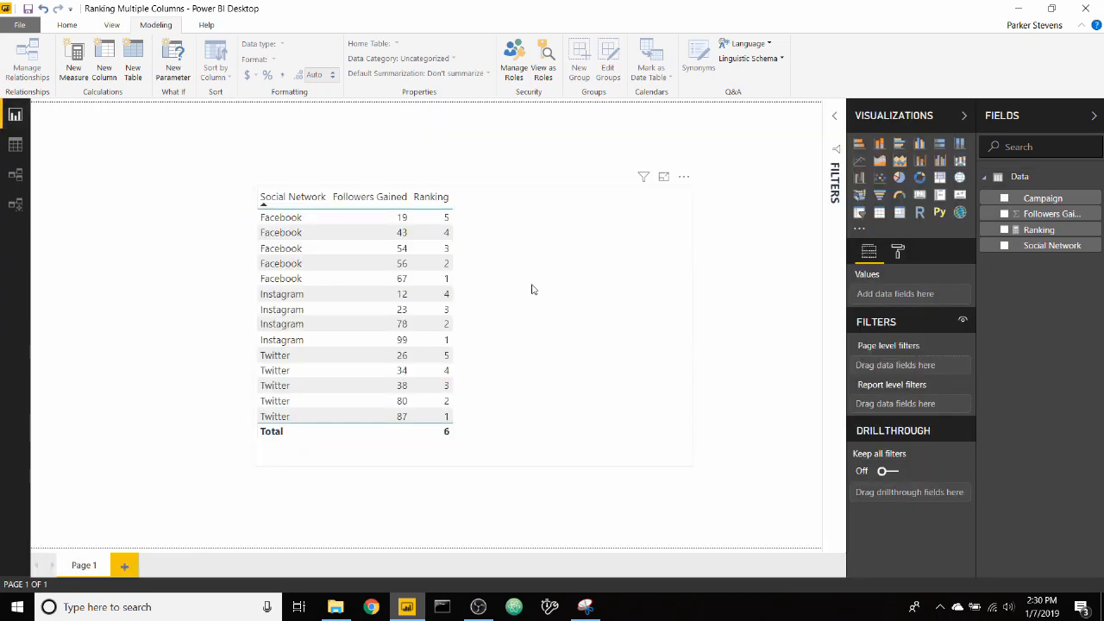
click(532, 290)
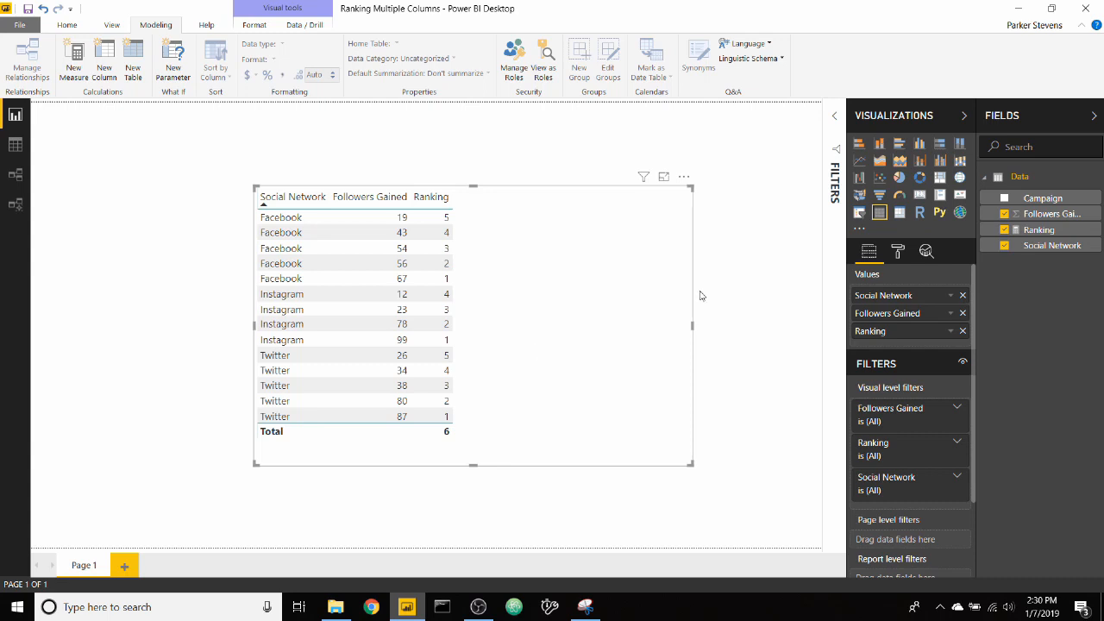
click(1004, 230)
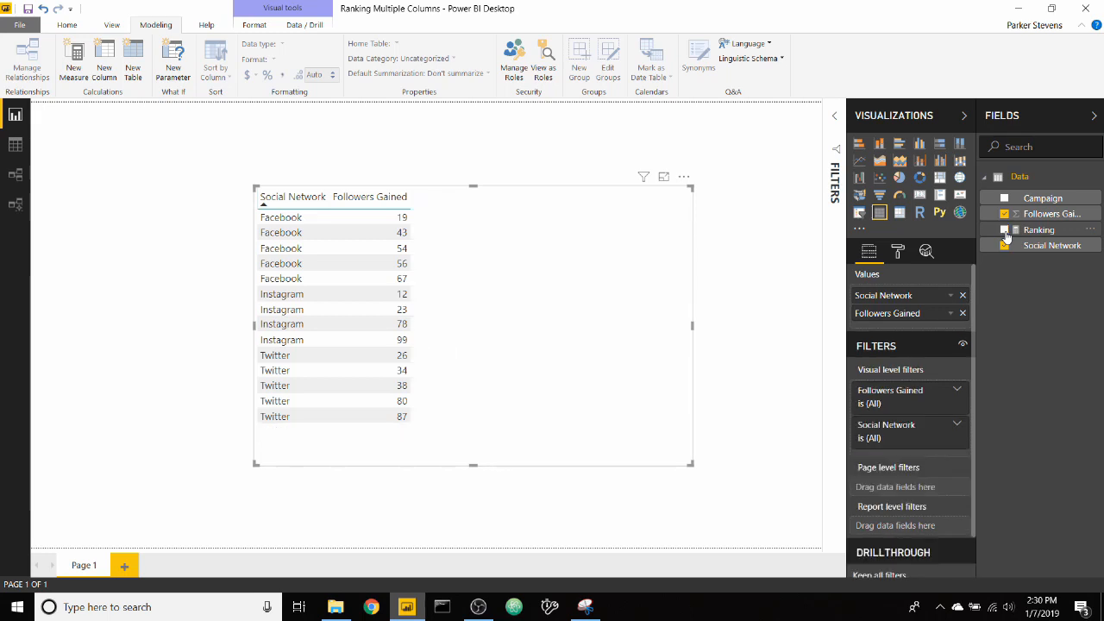
Create a new measure in the Data table and name it Ranking New.
right_click(1048, 175)
click(1041, 196)
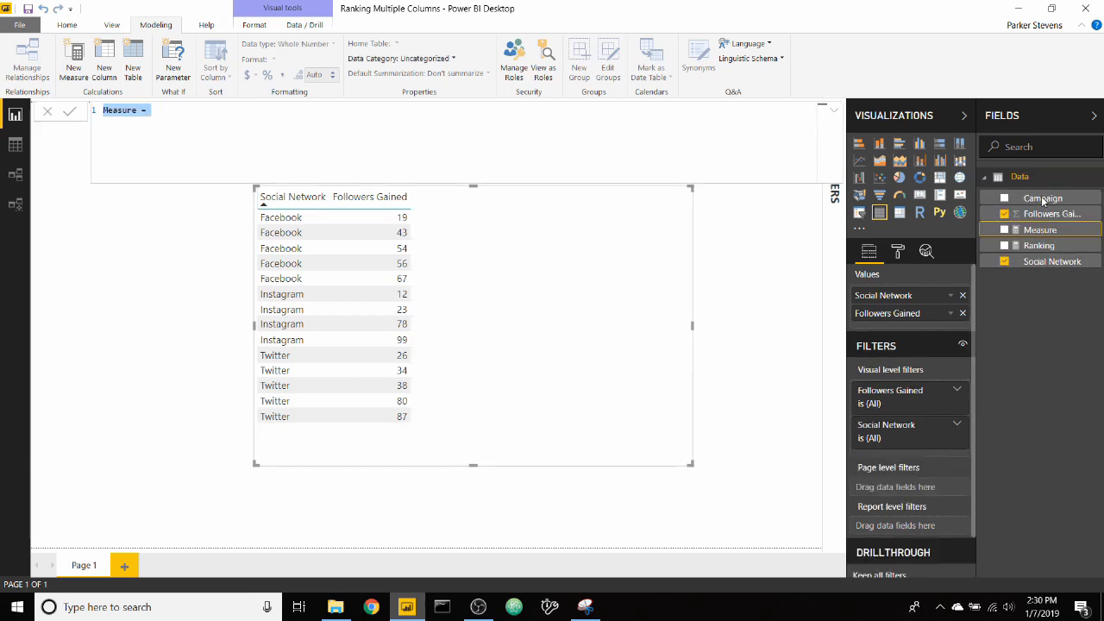
text(Ranking)
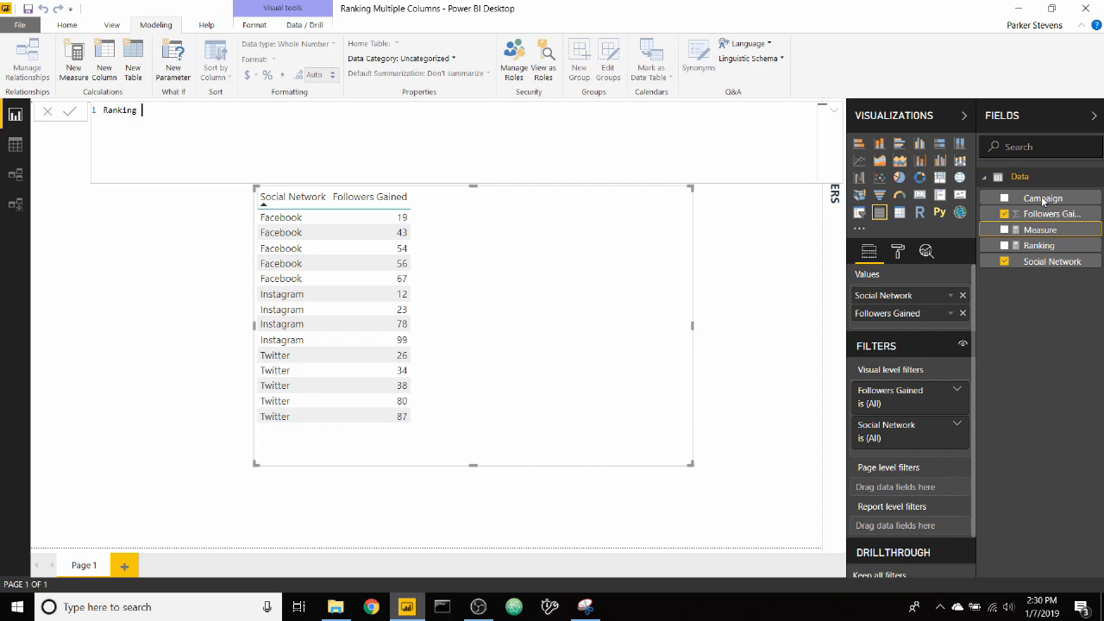
text( New =)
key(shift+Return)
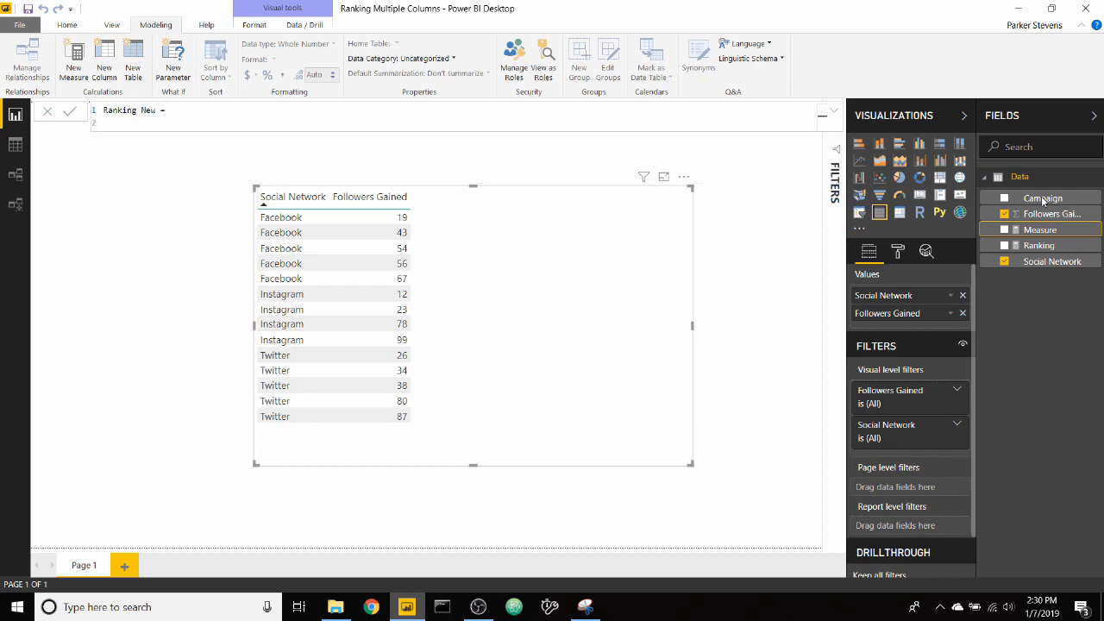
Begin the Ranking New formula with a RANKX function that uses ALLSELECTED(Data) as its table argument.
text(RANKX()
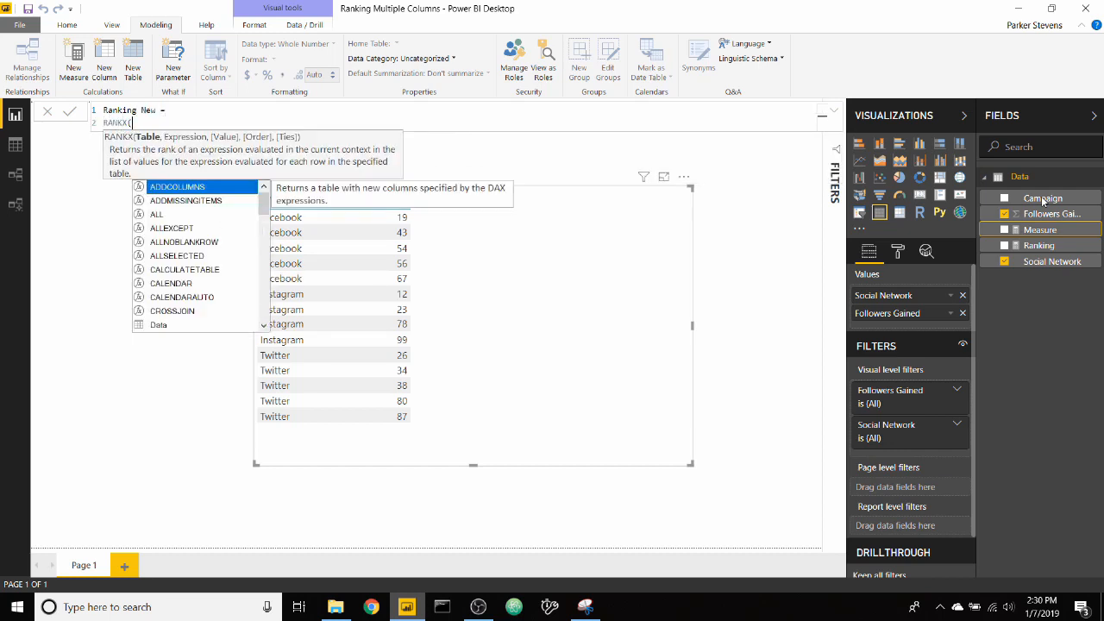
key(shift+Return)
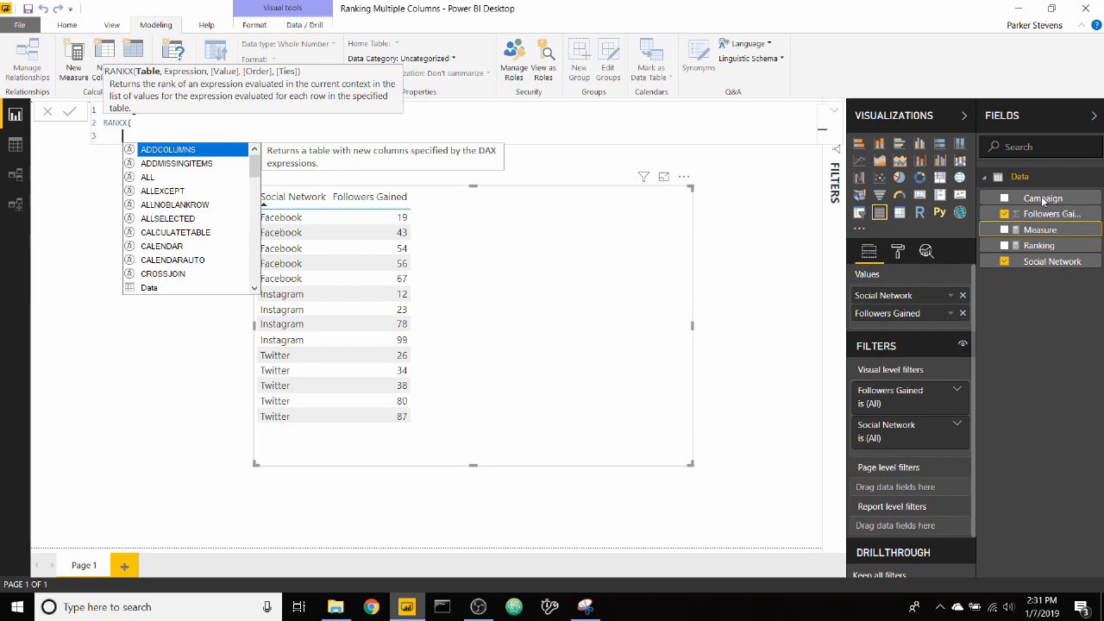
key(Tab)
text(ALLSELECTED()
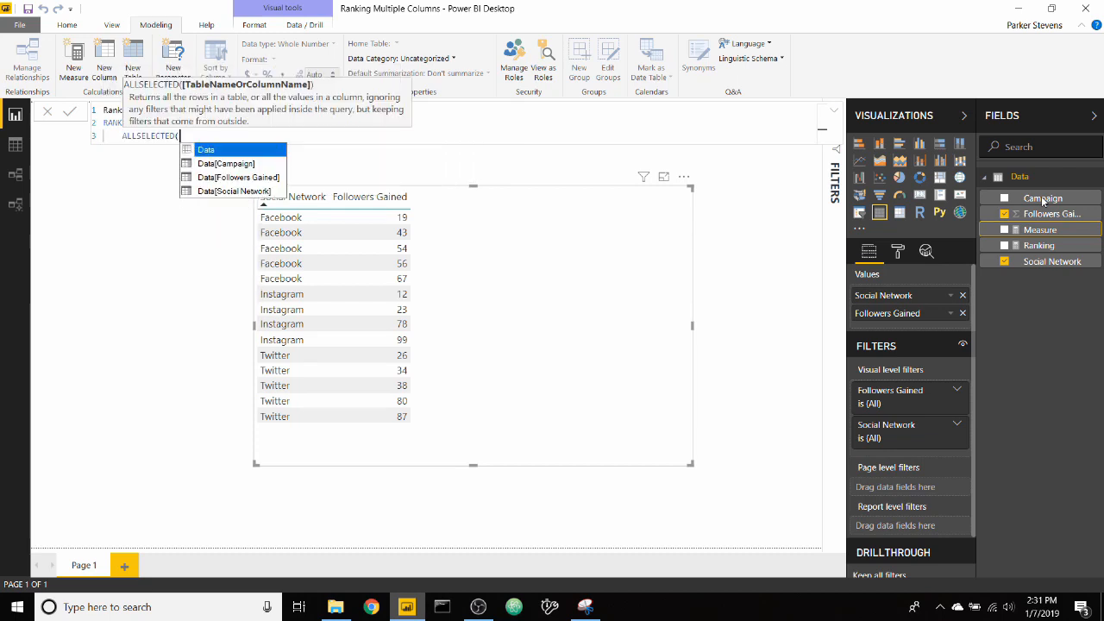
text(Data))
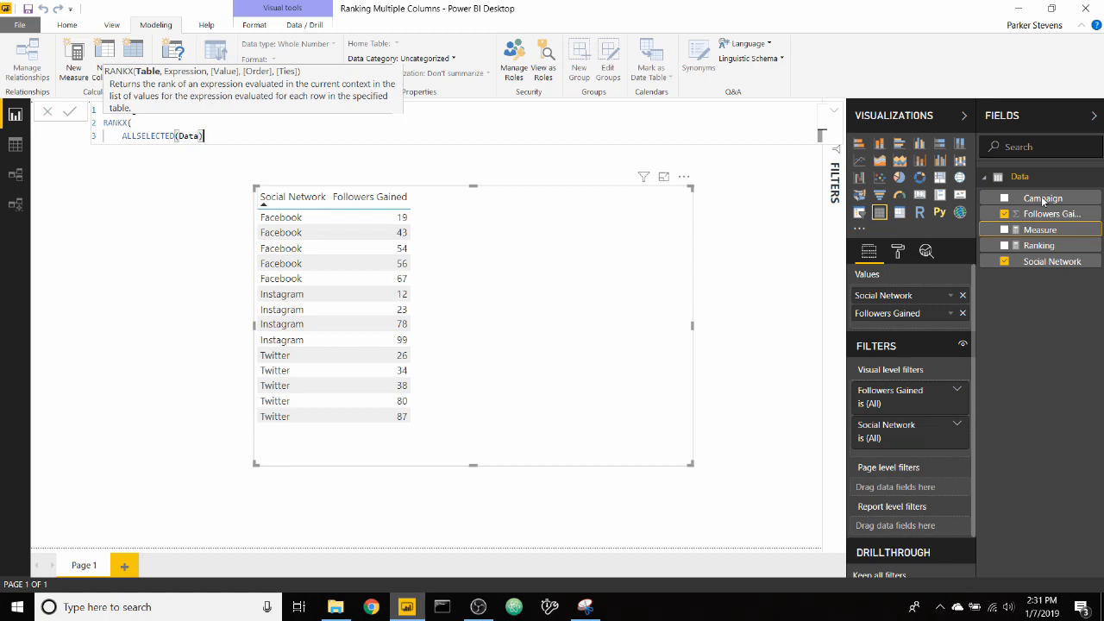
text(,)
key(shift+Return)
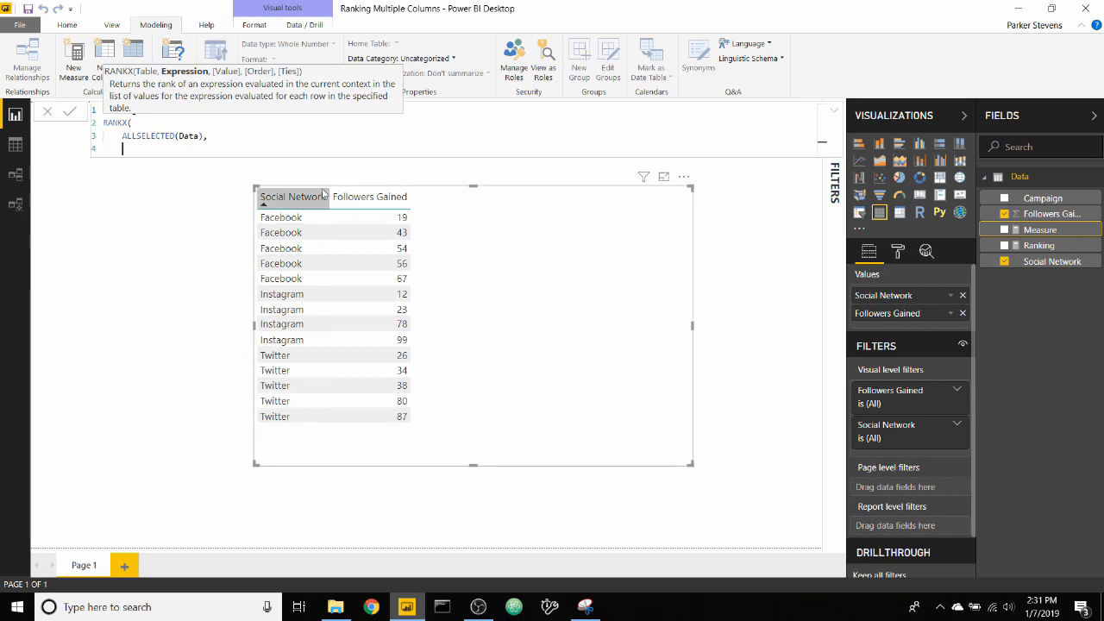
Add CALCULATE(SUM(Data[Followers Gained])) as the RANKX expression argument.
text(CAL)
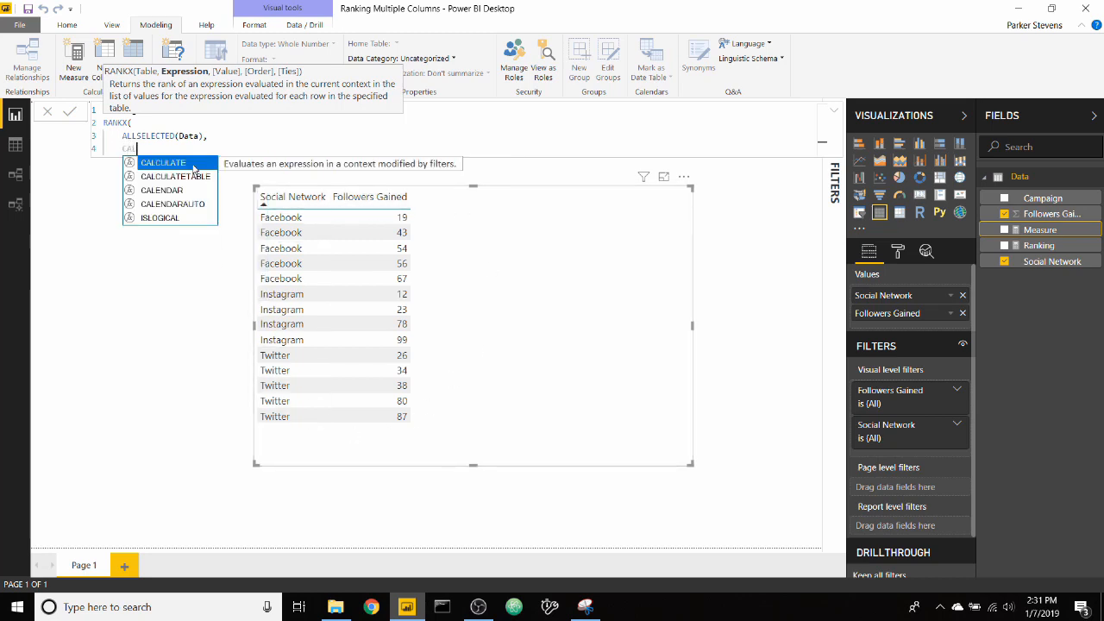
click(194, 166)
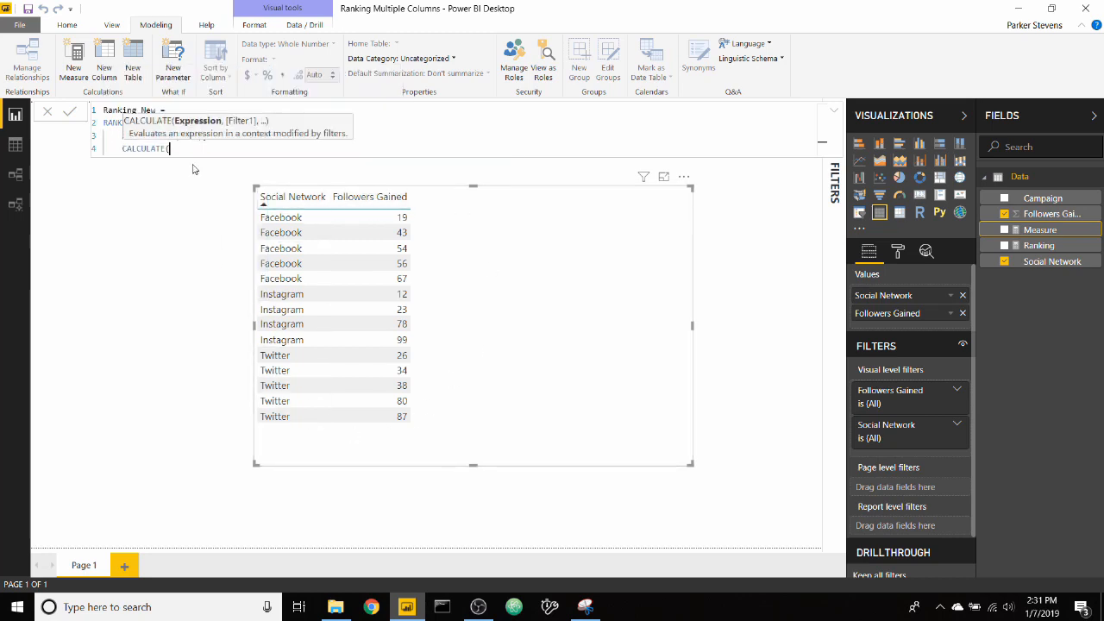
text(SUM()
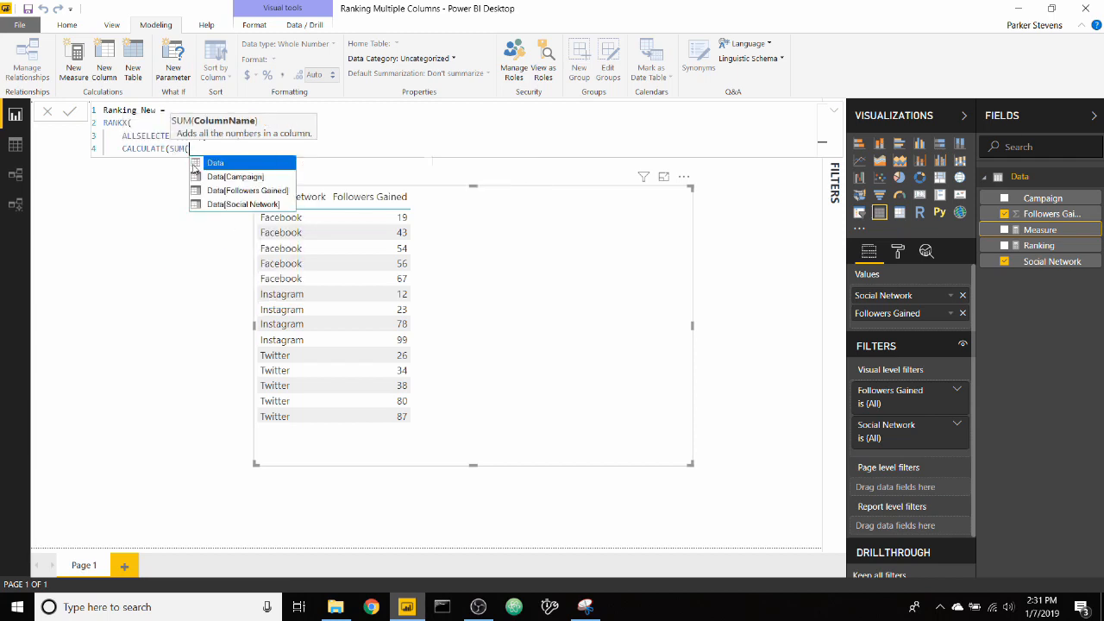
click(287, 190)
text()))
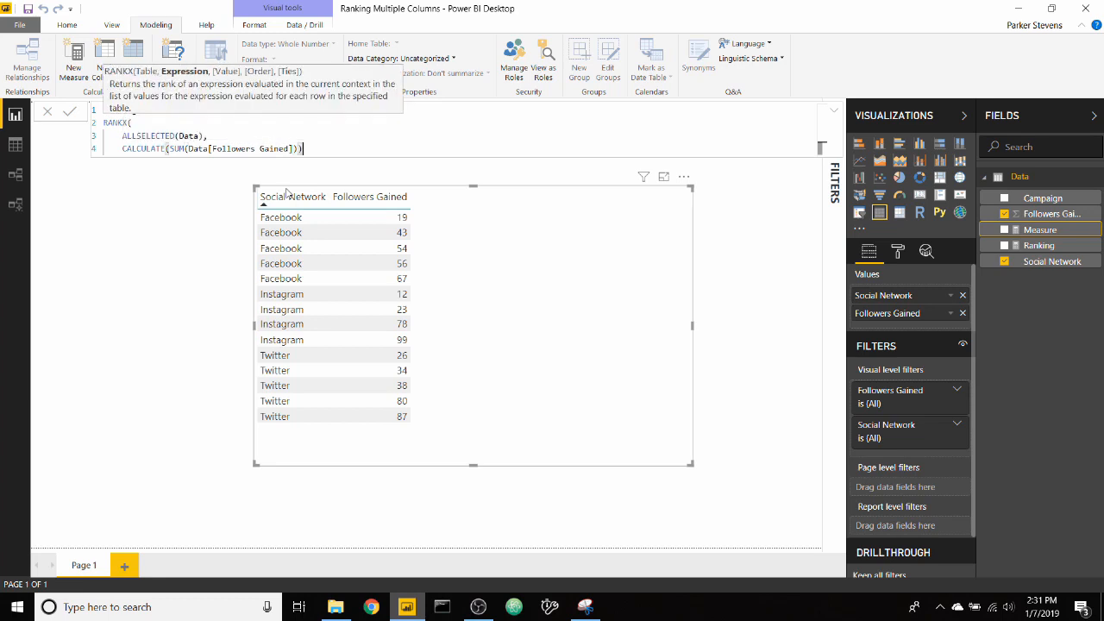
text(,)
key(shift+Return)
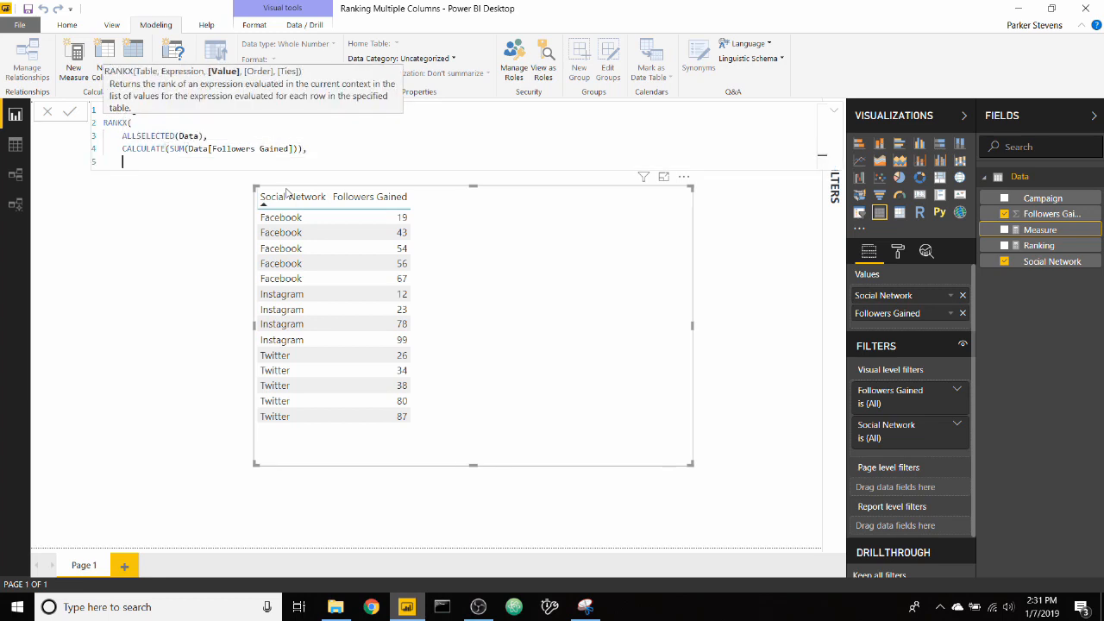
Leave the RANKX value argument empty, set the order to DESC and ties to Dense, and commit the Ranking New measure.
text(,)
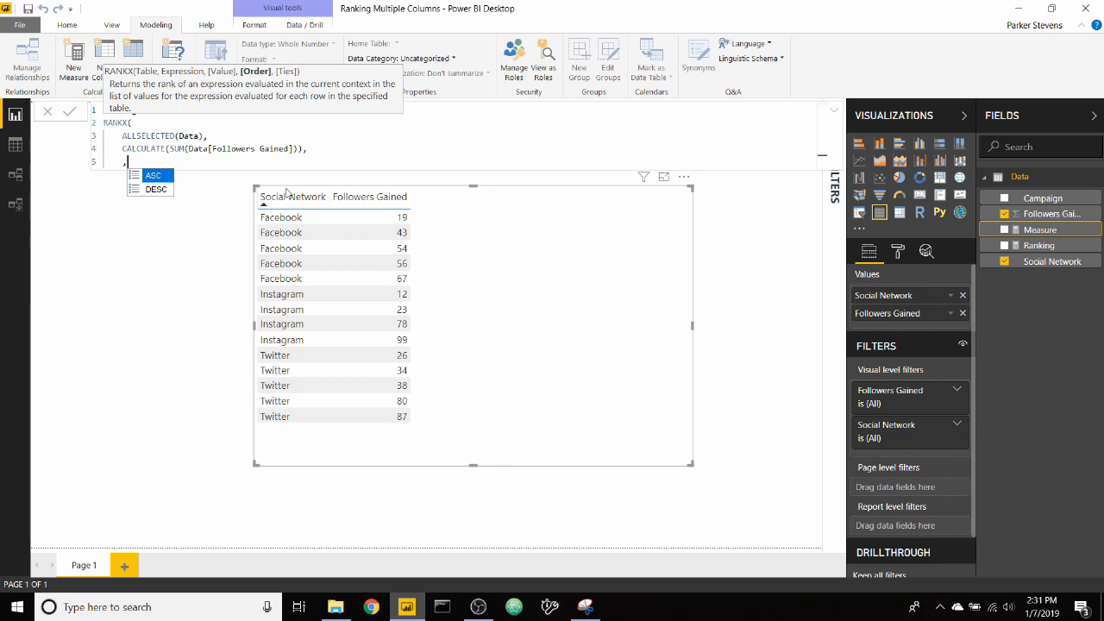
key(Down)
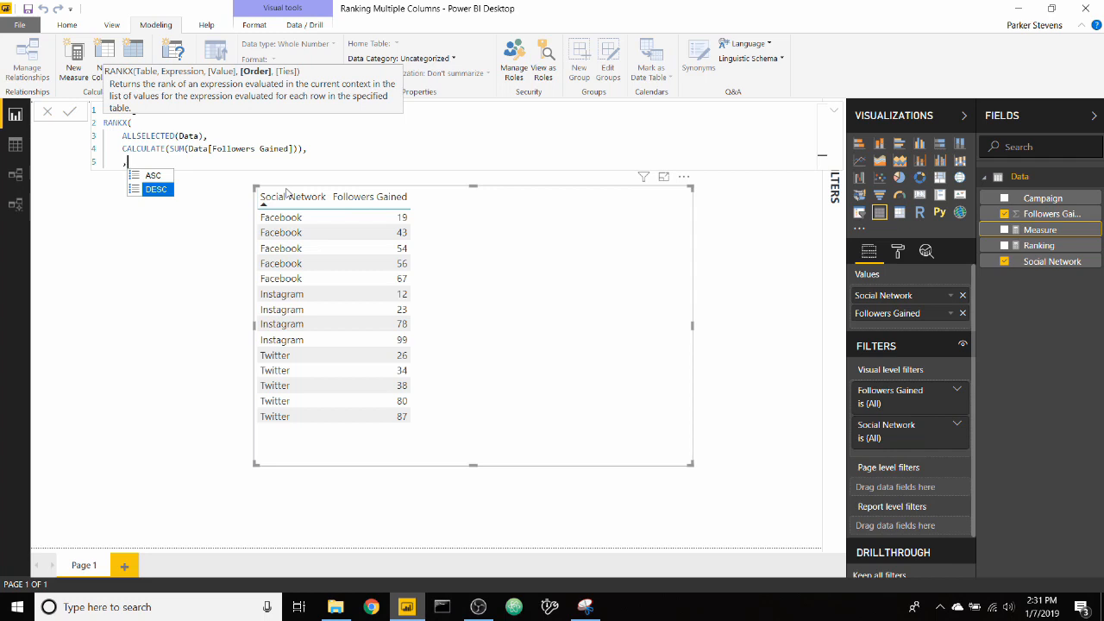
key(Tab)
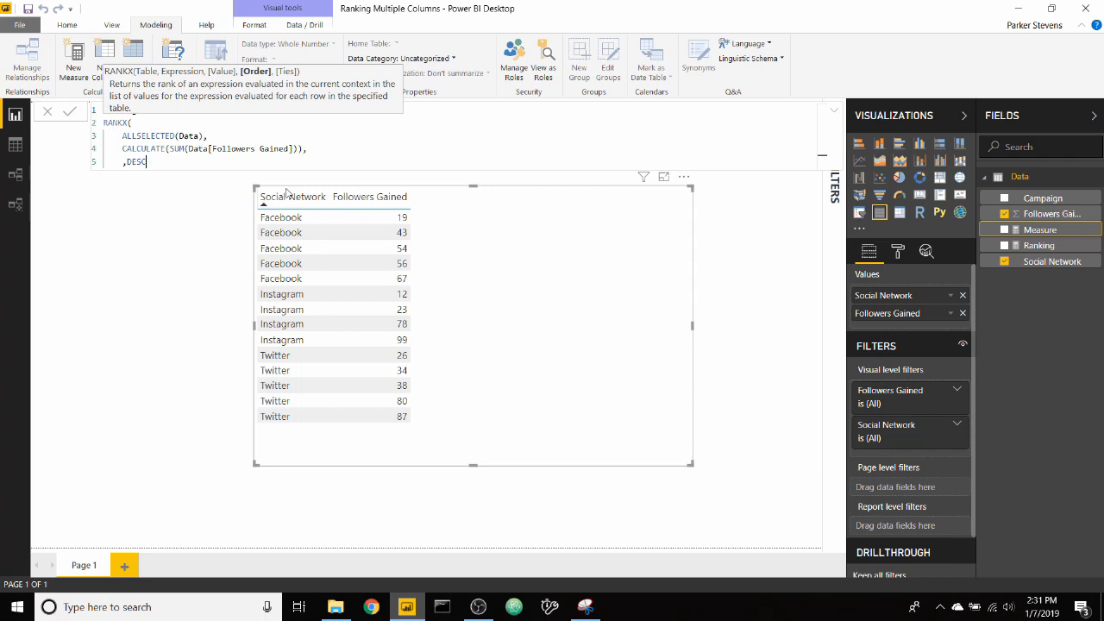
text(,)
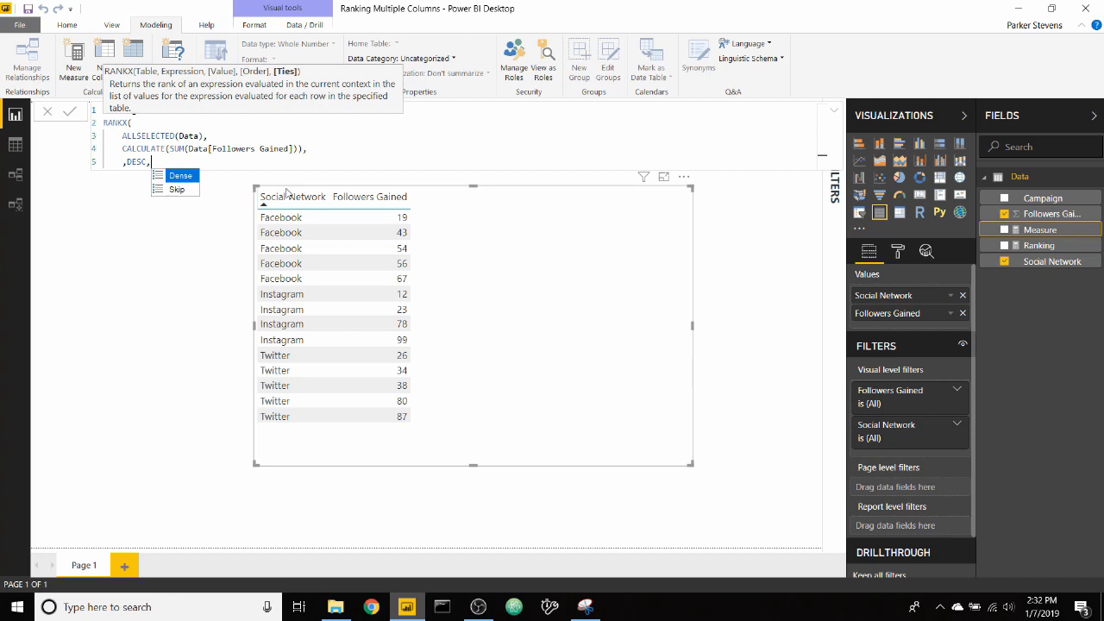
key(Tab)
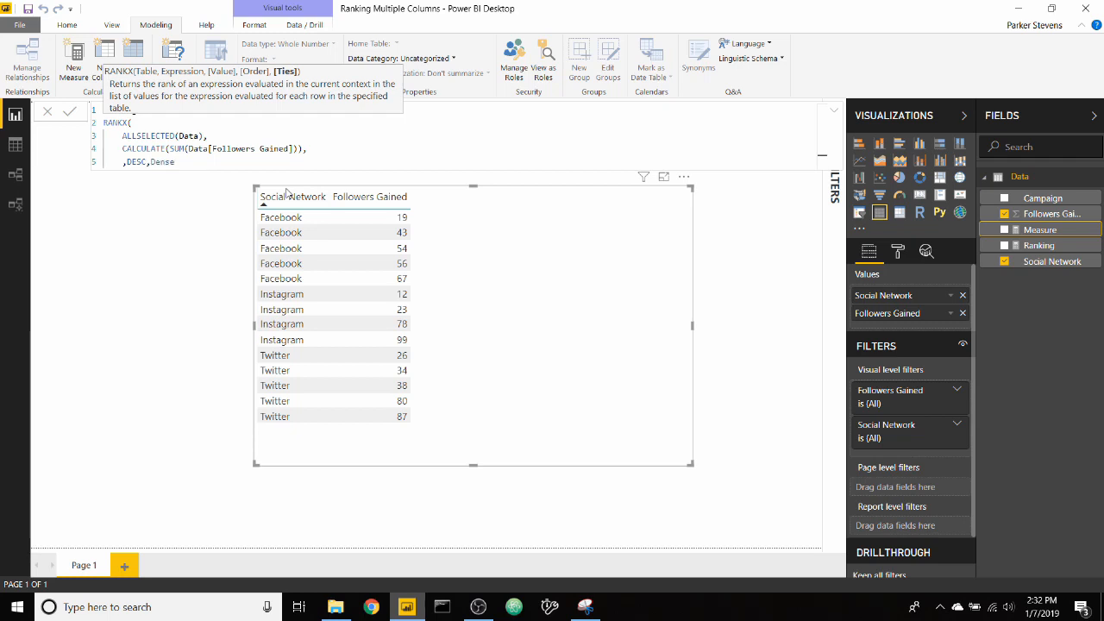
key(shift+Return)
text())
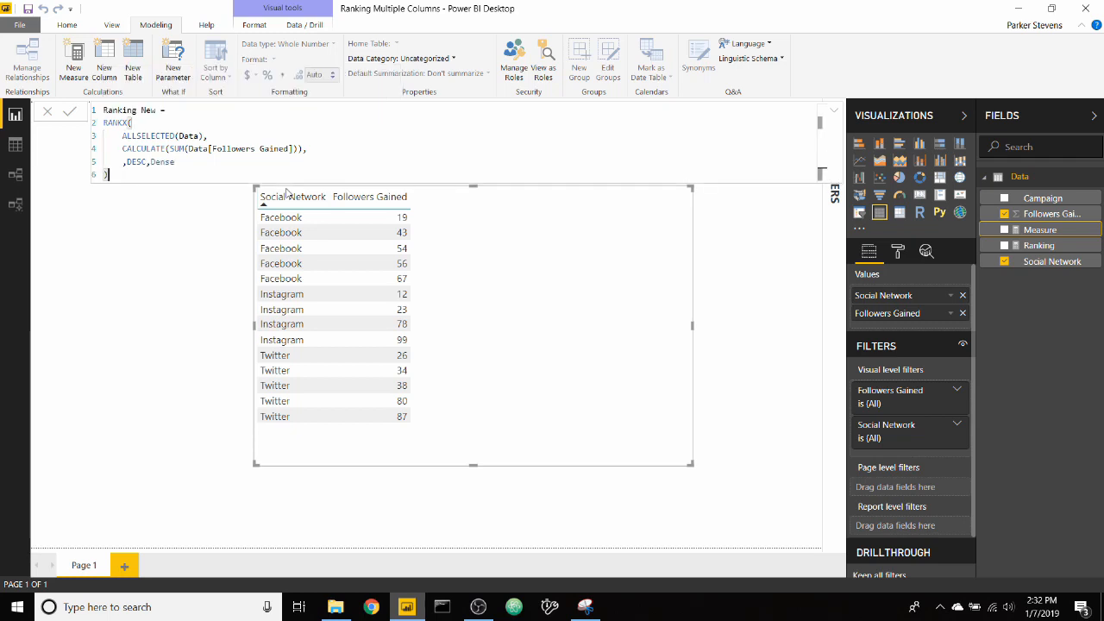
key(Return)
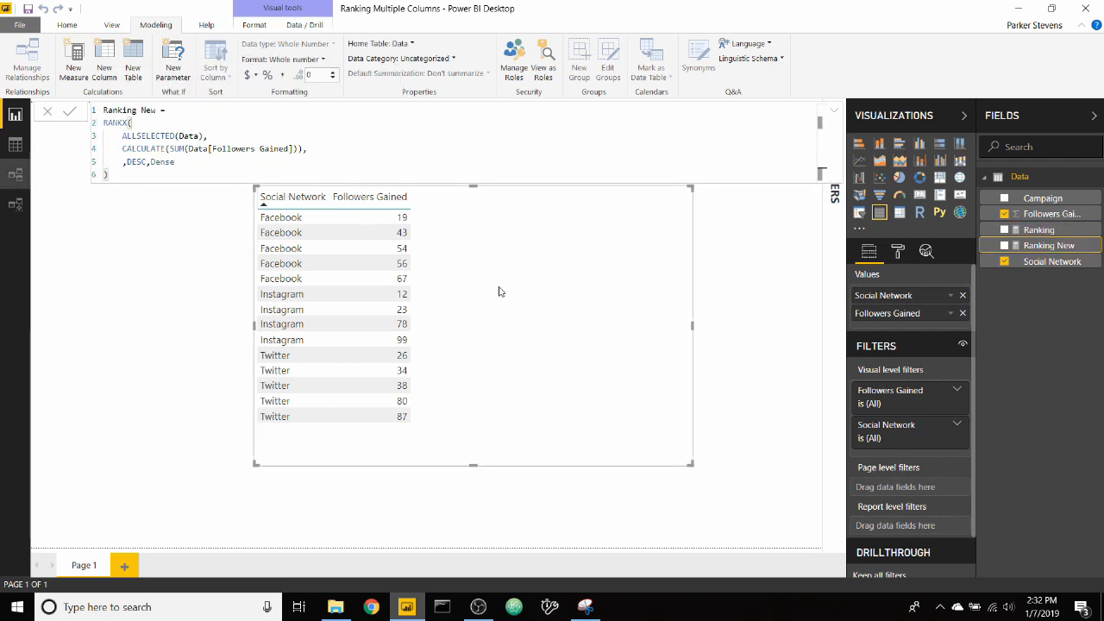
Add Ranking New to the table visual and sort the table by it in descending order.
drag(1028, 250, 479, 289)
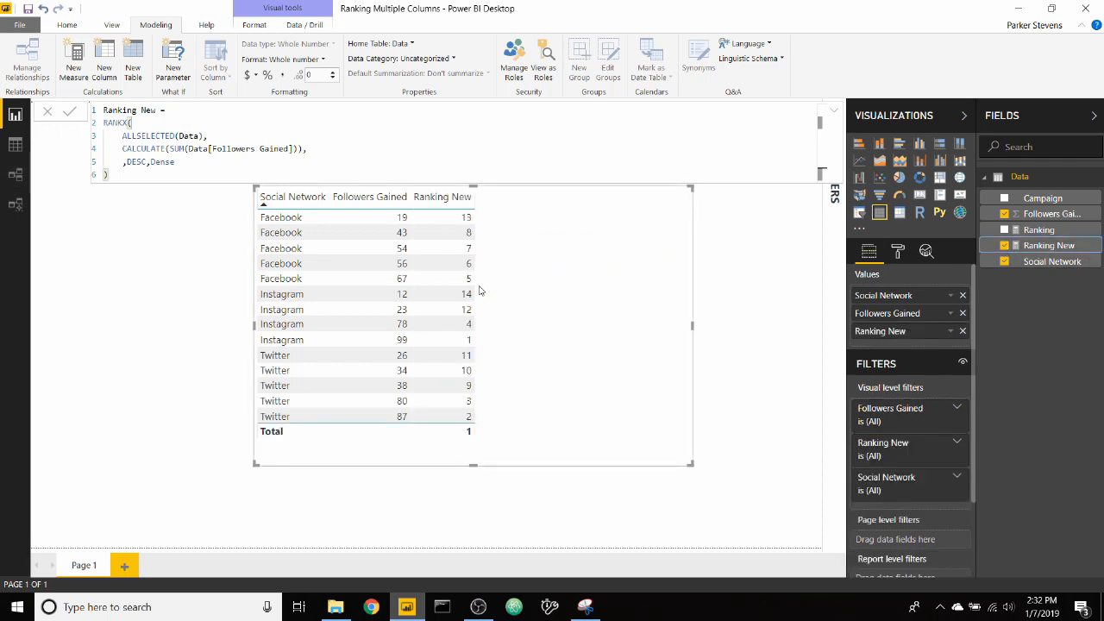
click(461, 199)
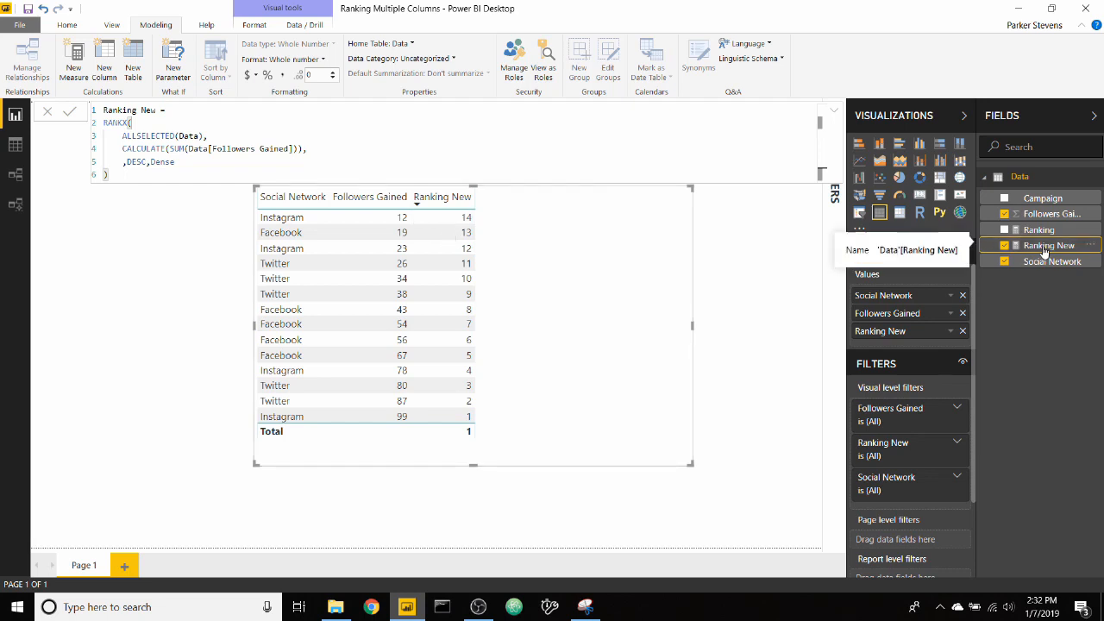
Create another measure in the Data table named Final Ranking with the placeholder value 1.
right_click(1022, 178)
click(1027, 197)
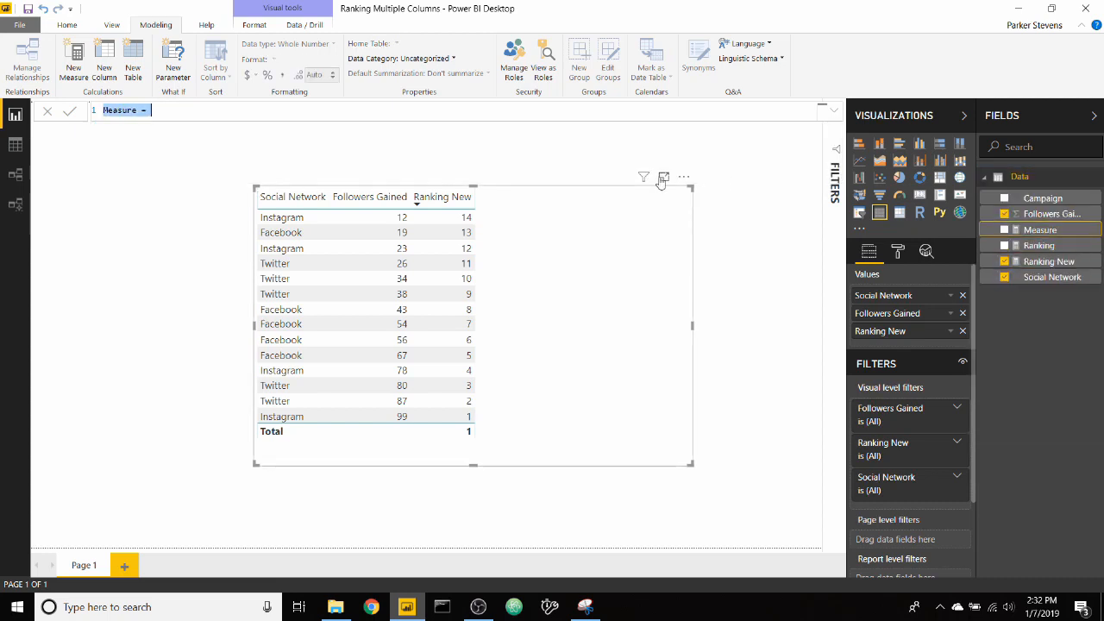
text(Final Rank)
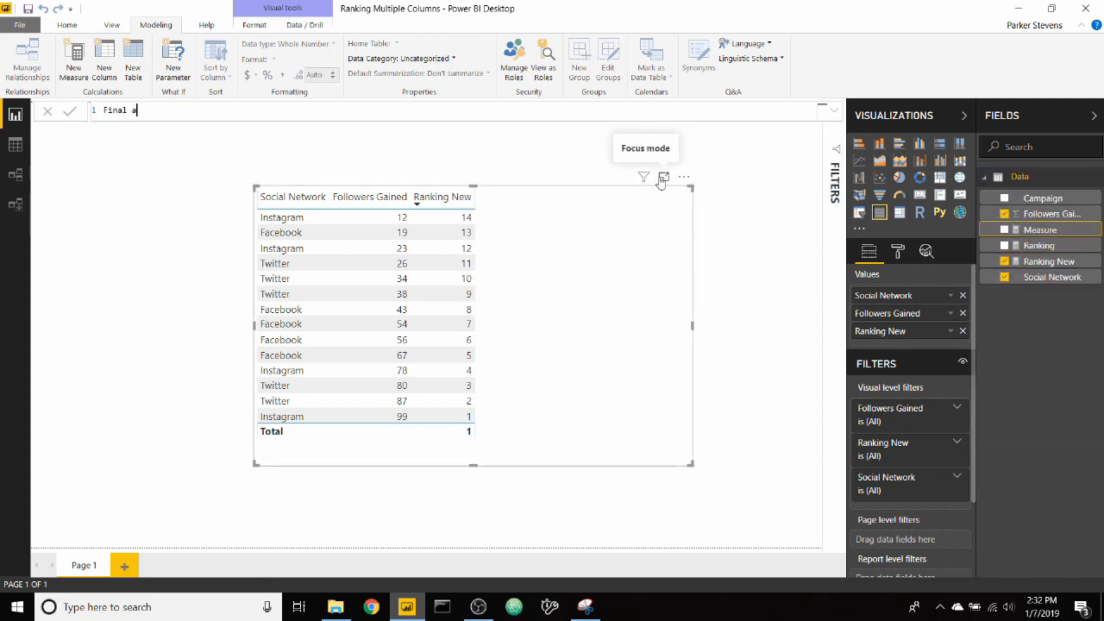
text(ing =)
key(shift+Return)
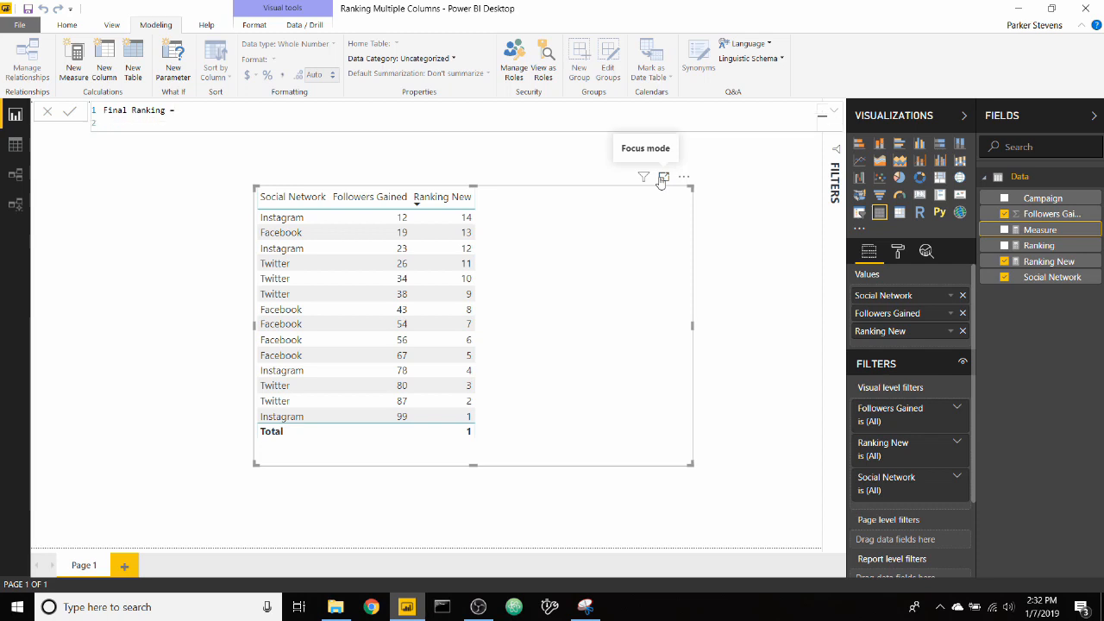
text(1)
key(Return)
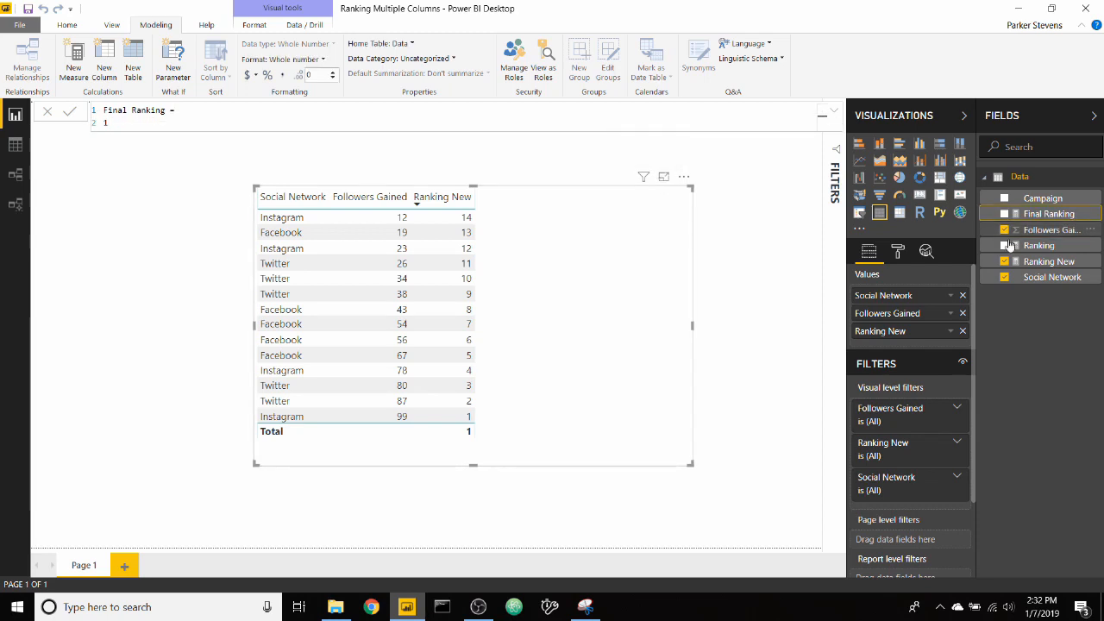
Copy the RANKX expression from Ranking New and paste it into Final Ranking in place of the 1.
click(1028, 263)
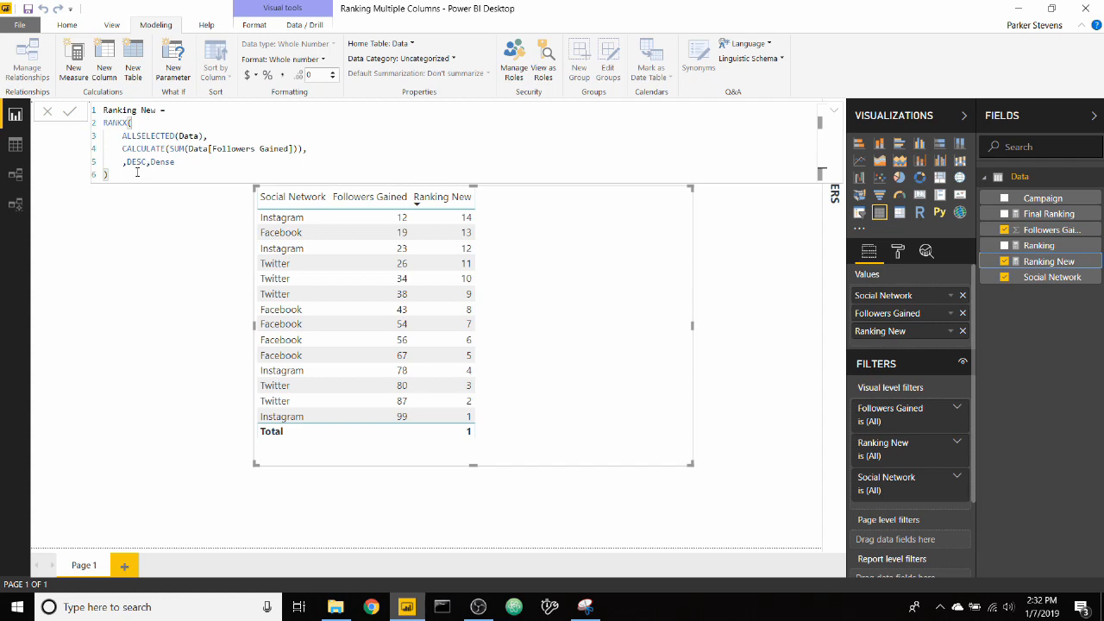
drag(137, 172, 83, 127)
key(ctrl+c)
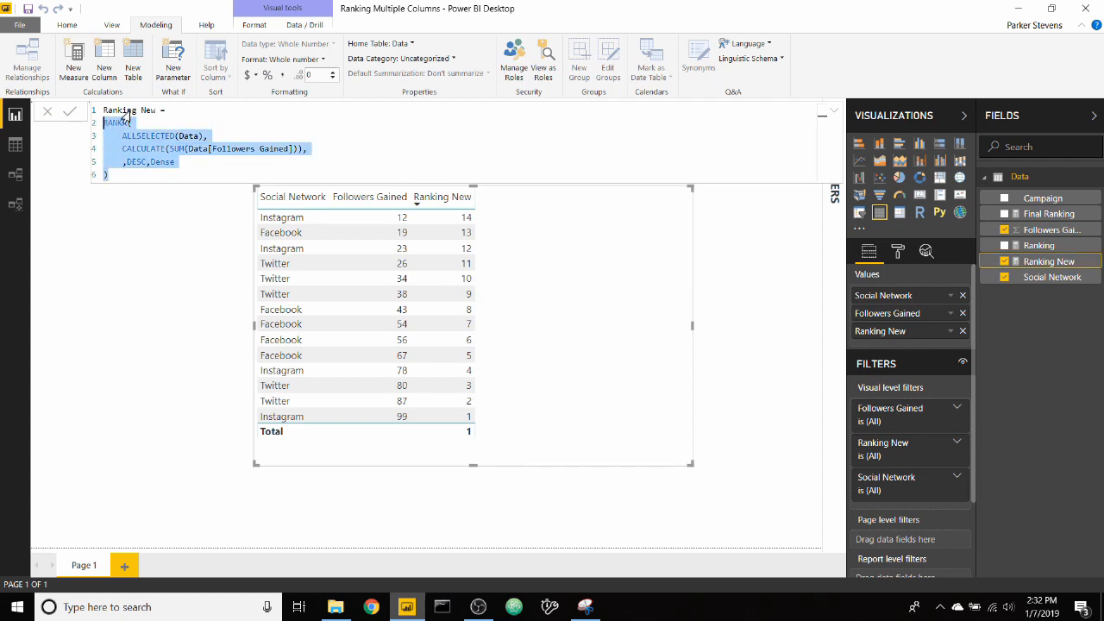
click(500, 108)
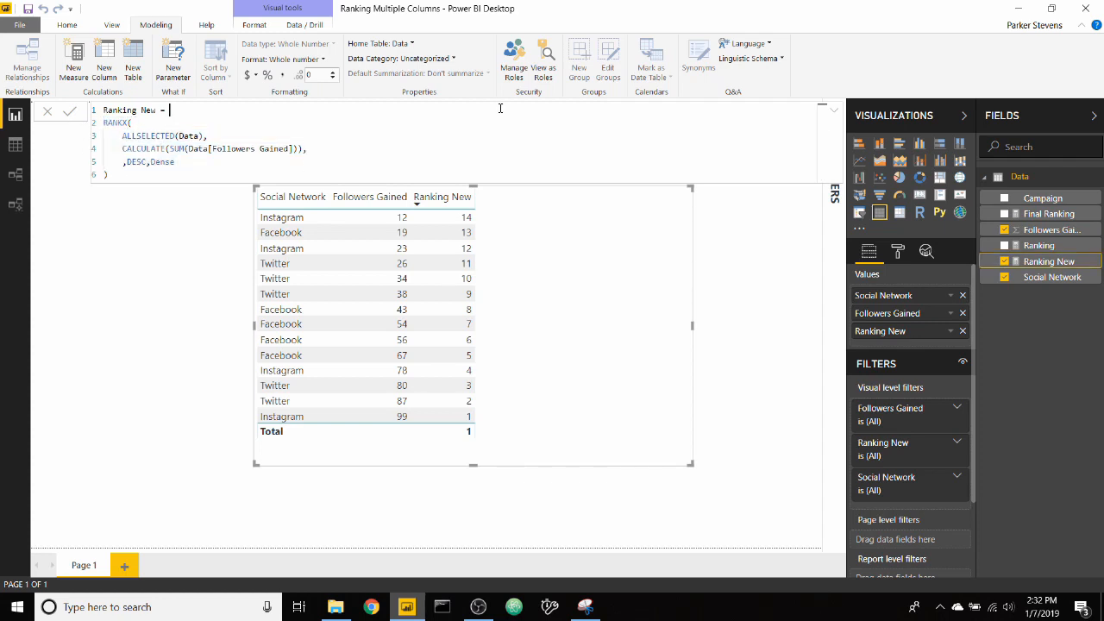
click(1057, 216)
click(119, 138)
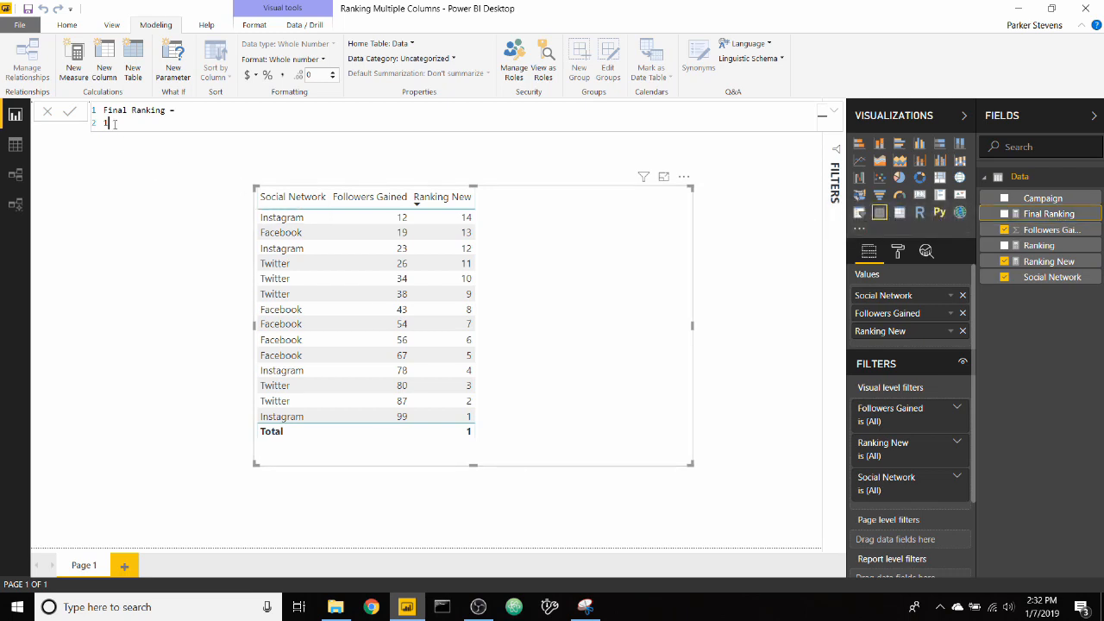
key(BackSpace)
key(ctrl+v)
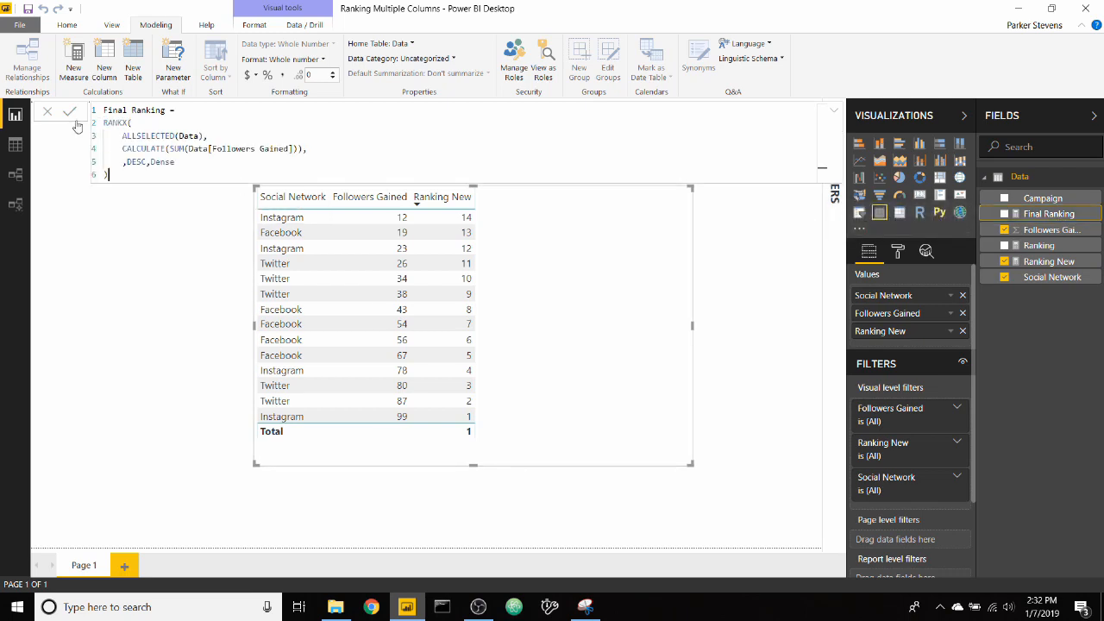
Above the RANKX expression in Final Ranking, declare VAR CurrentSocialNetwork = MAX(Data[Social Network]), followed by RETURN.
click(185, 110)
key(Return)
text(VAR )
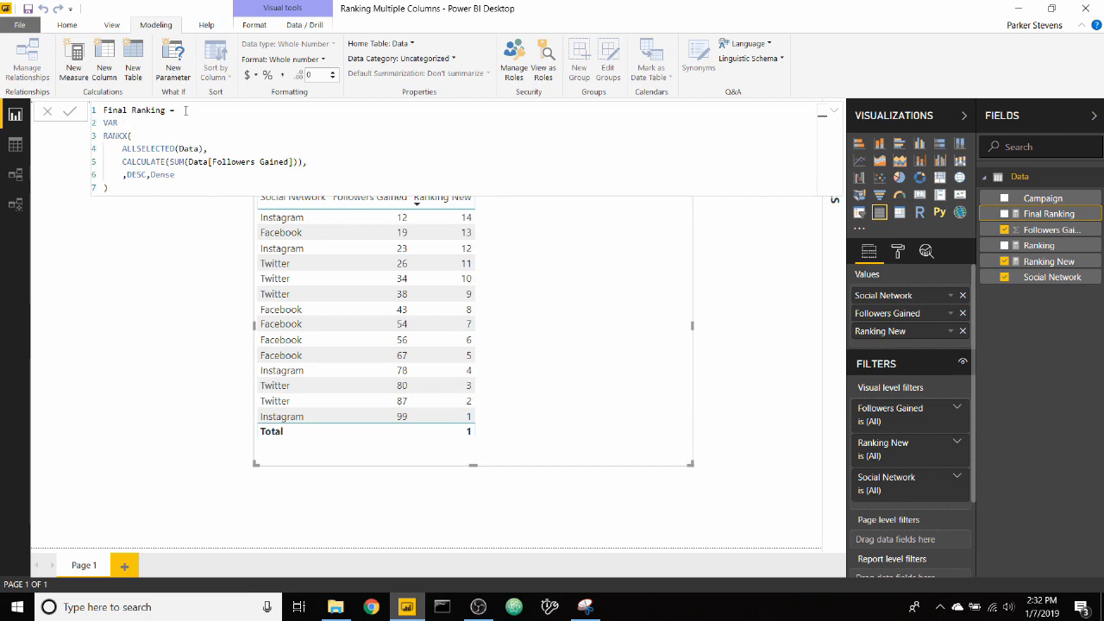
text(CurrentSocialNetwork = MAX()
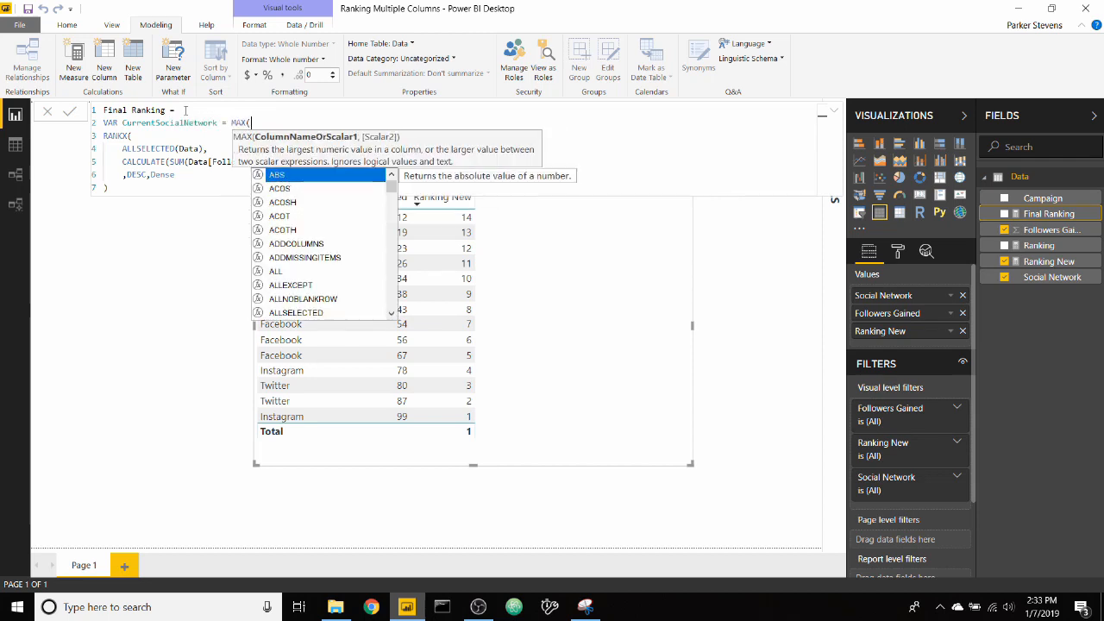
text(Data[Social Network]))
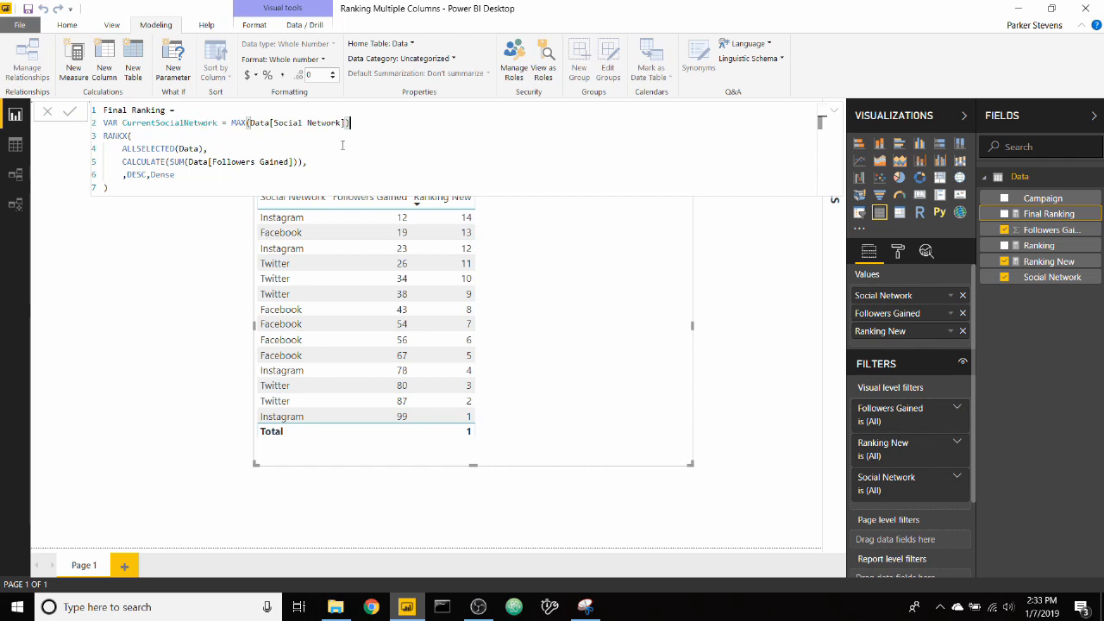
key(Return)
text(RETURN)
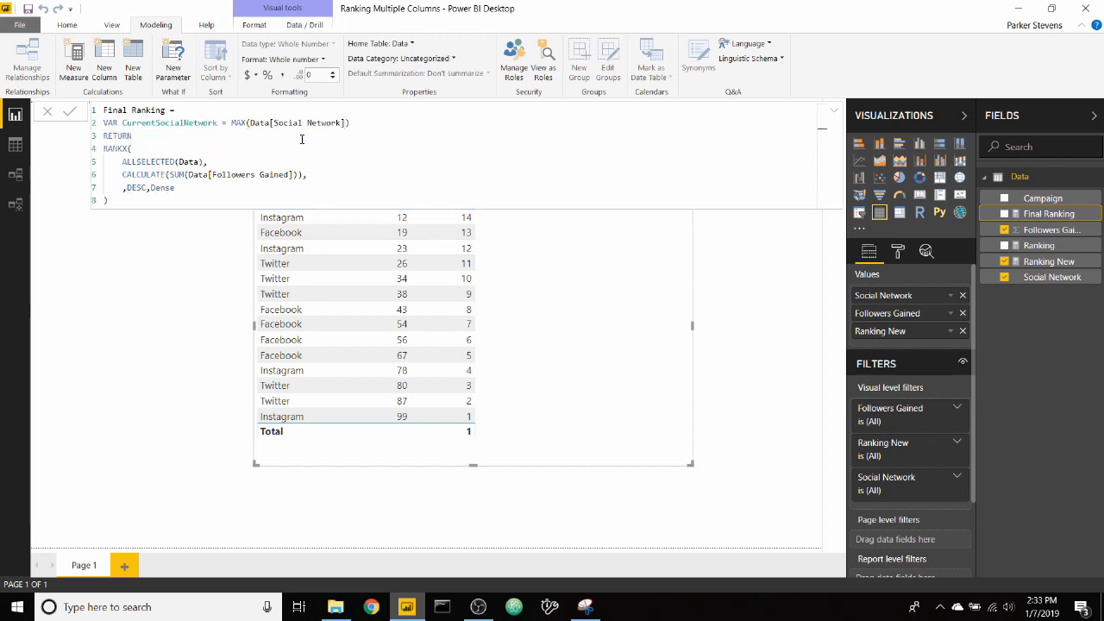
Insert an opening FILTER( in front of ALLSELECTED(Data) in the RANKX table argument.
click(125, 162)
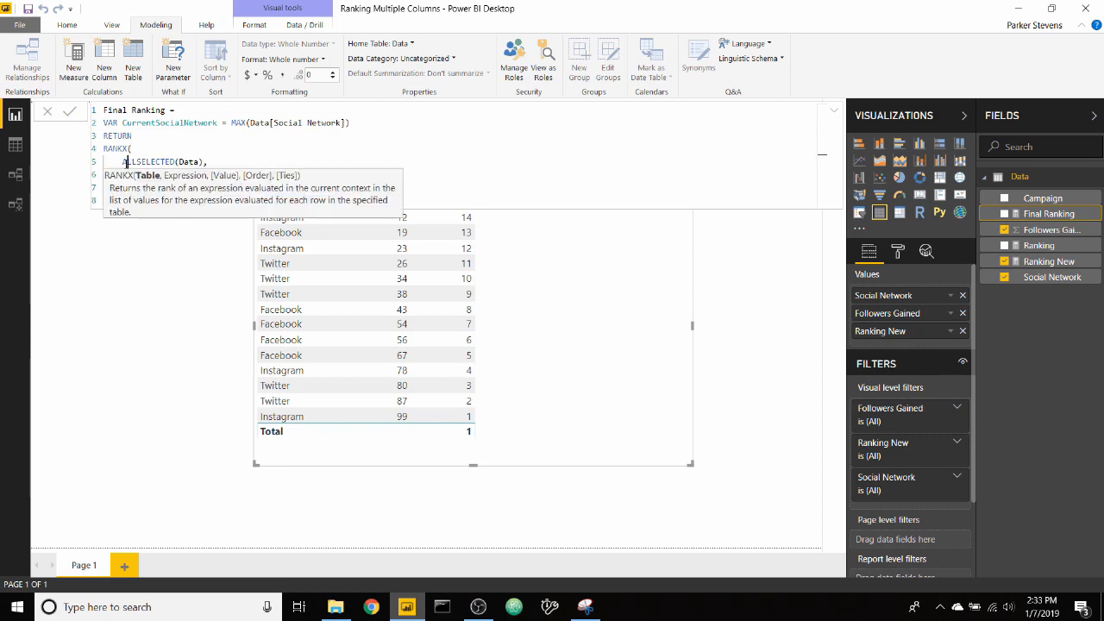
text(FILL)
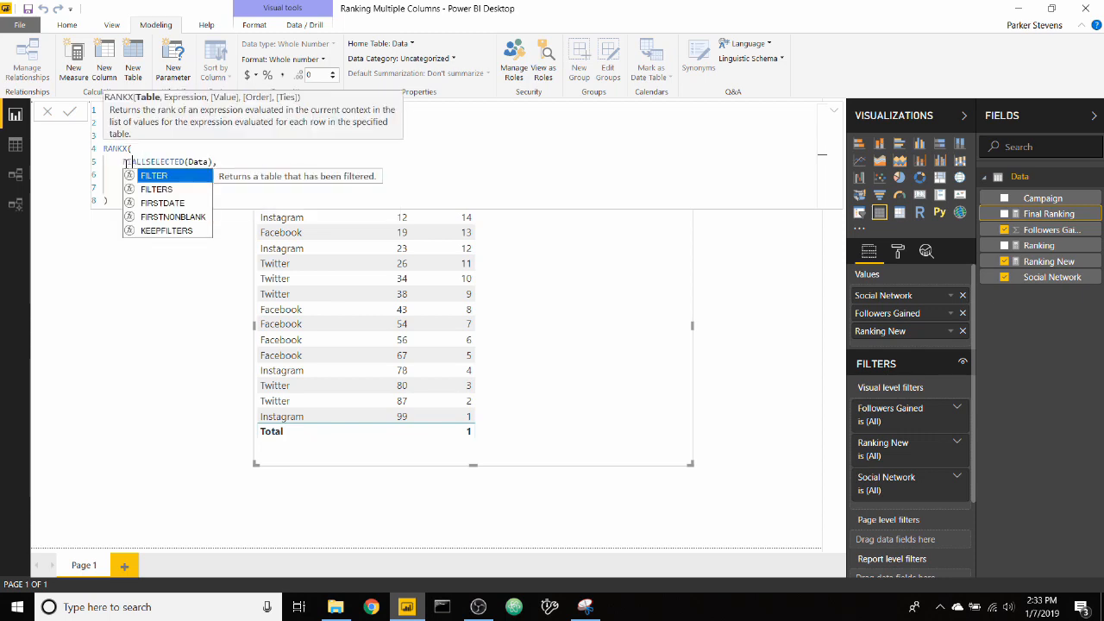
key(Tab)
key(BackSpace)
key(BackSpace)
key(BackSpace)
key(BackSpace)
key(BackSpace)
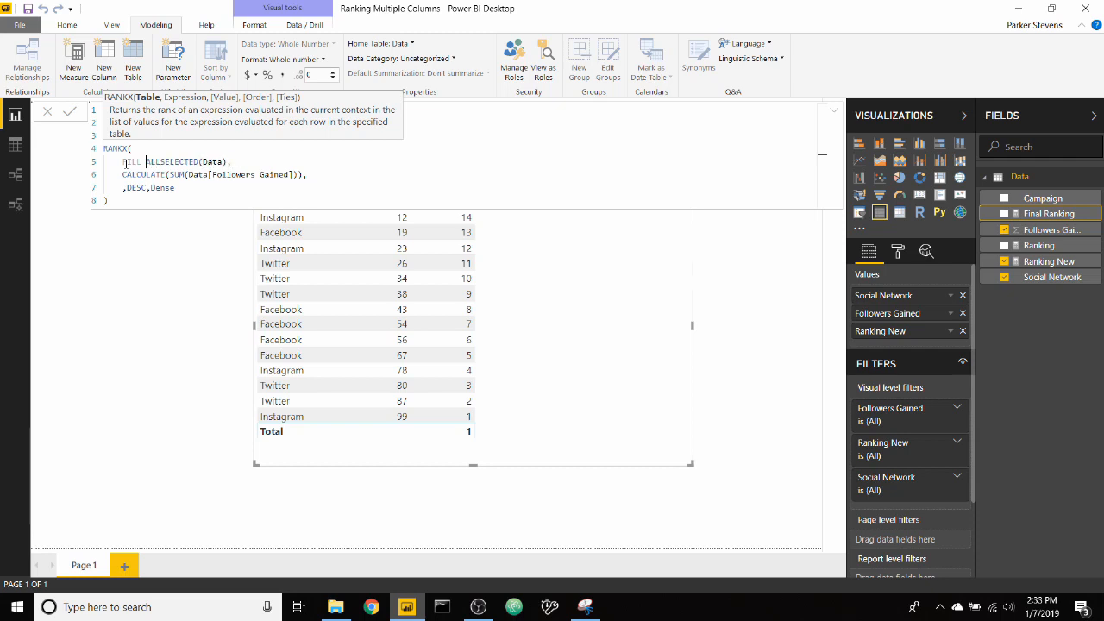
text(TER()
key(Tab)
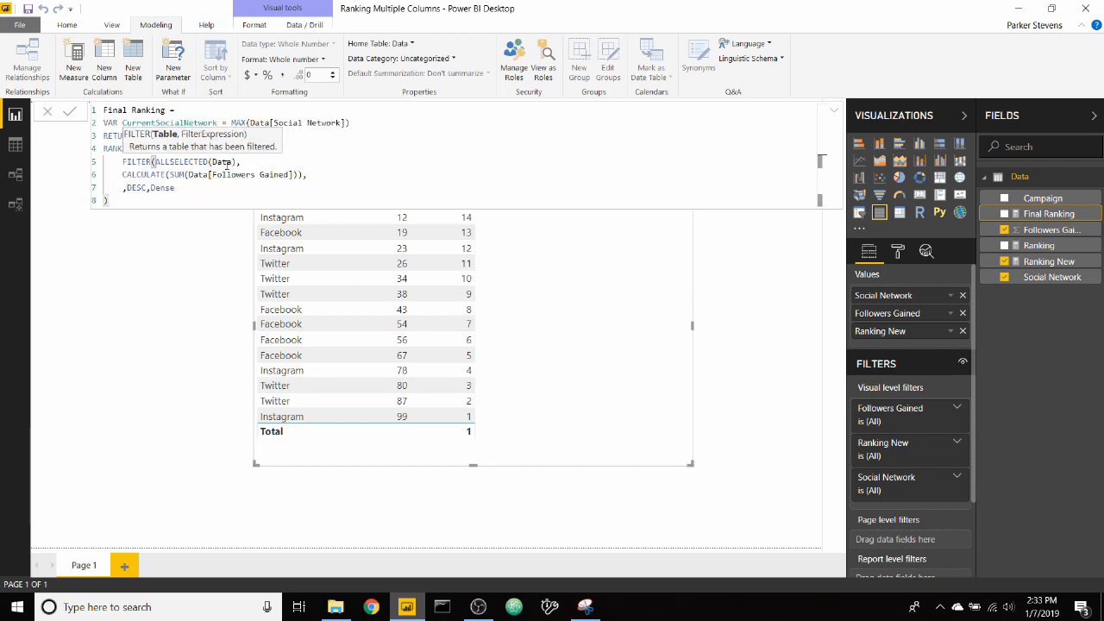
Complete the FILTER with the condition Data[Social Network] = CurrentSocialNetwork, close its parenthesis and commit the Final Ranking measure.
click(240, 162)
text(,)
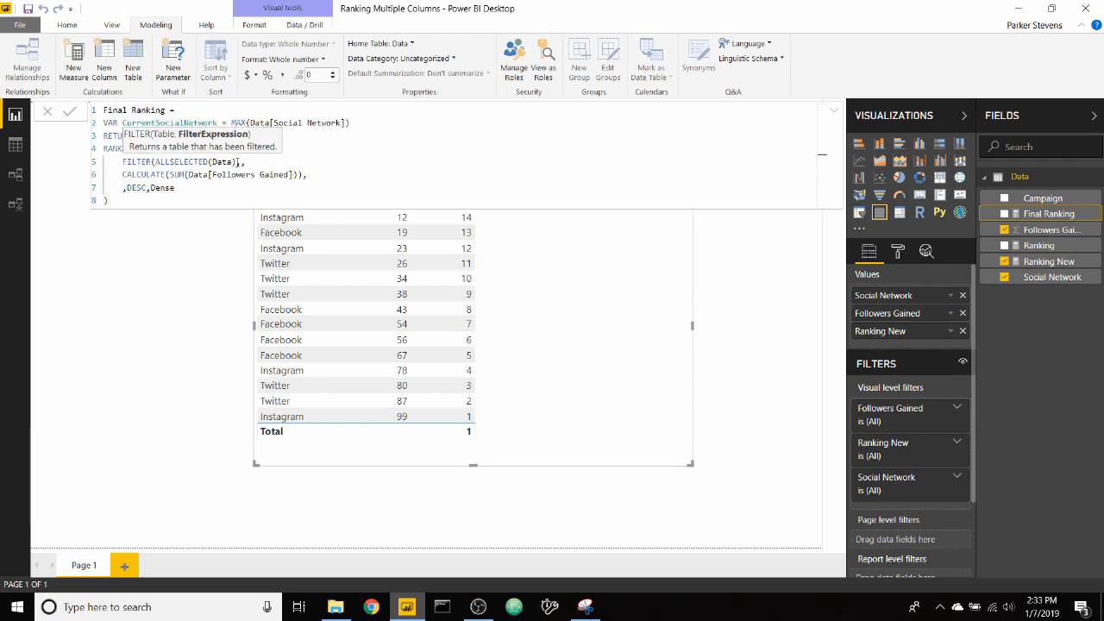
text(Data[Social Network])
key(Tab)
text(= Curr)
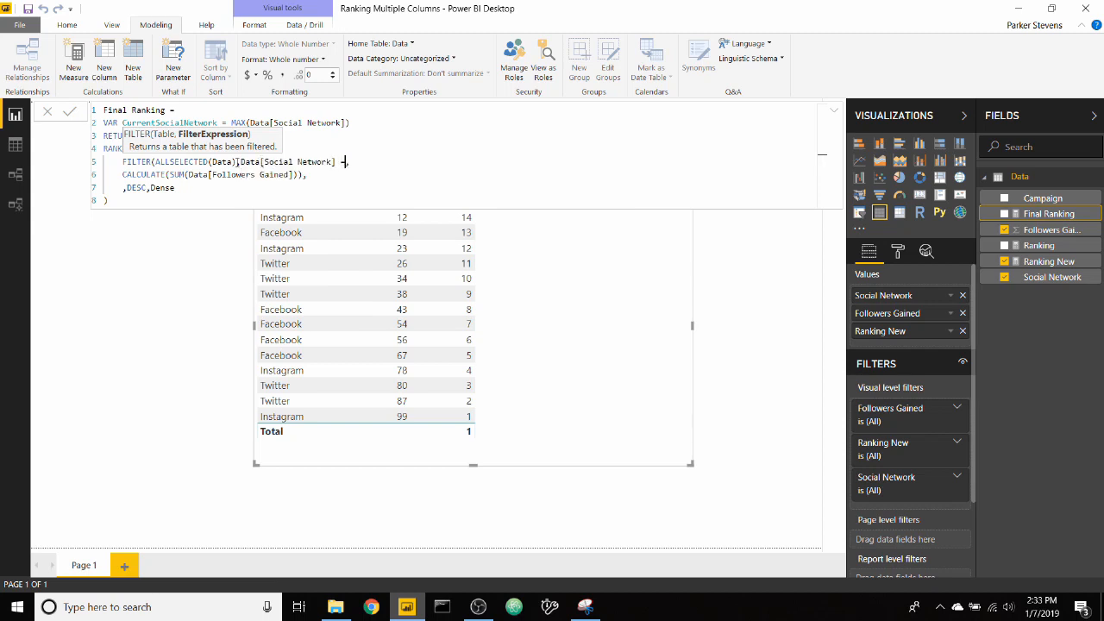
key(Down)
key(Tab)
text())
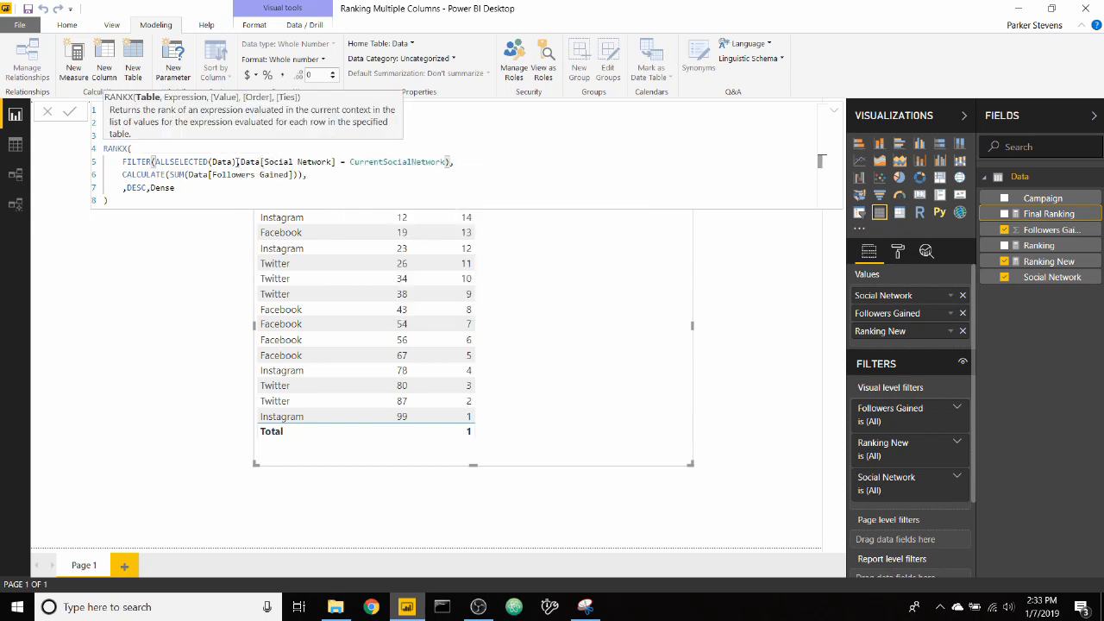
text(,)
click(186, 203)
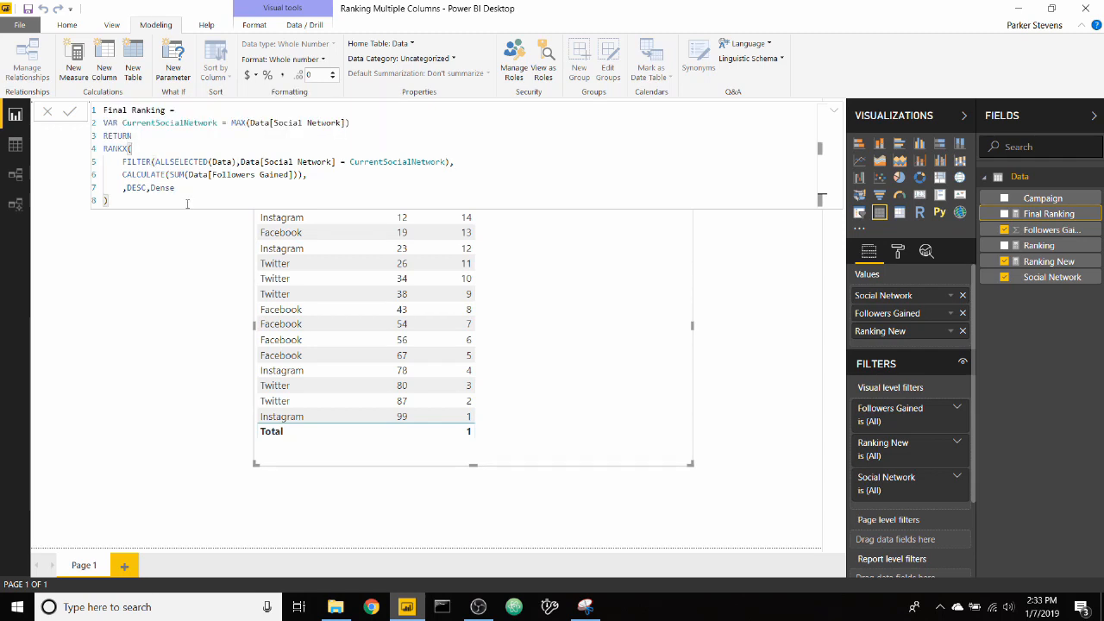
Add Final Ranking to the table visual and sort the table by Social Network in ascending order.
drag(1035, 214, 545, 312)
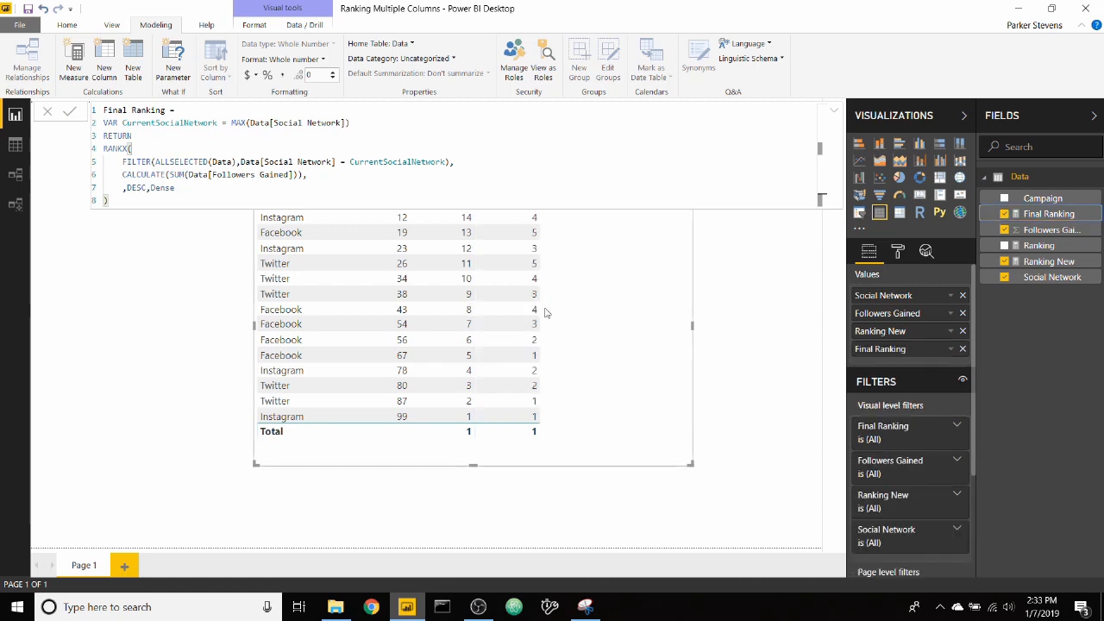
click(834, 112)
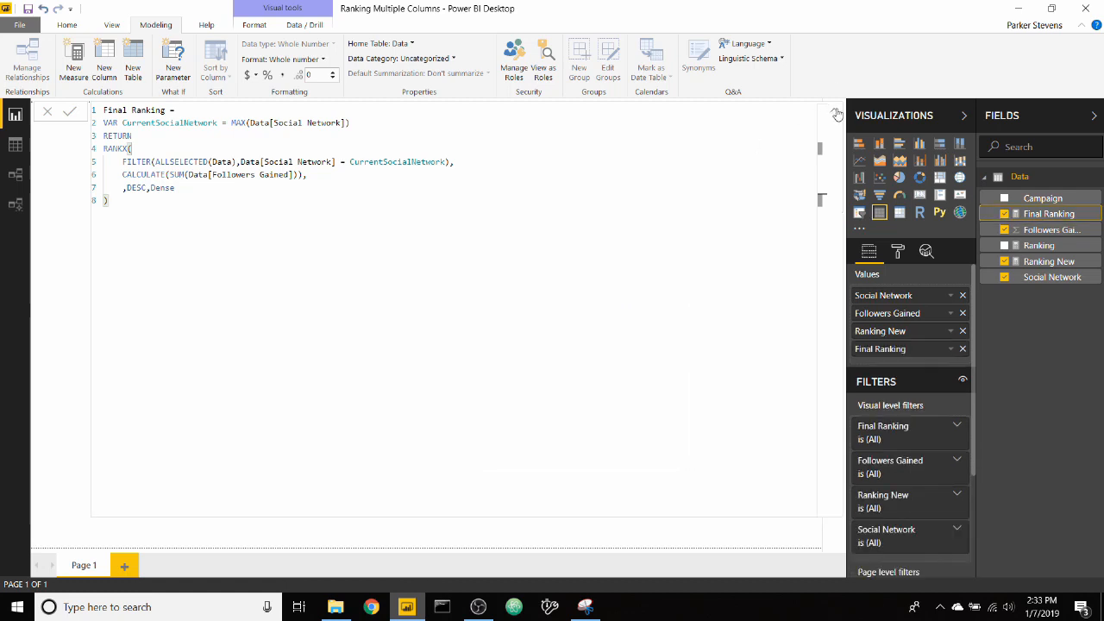
click(833, 114)
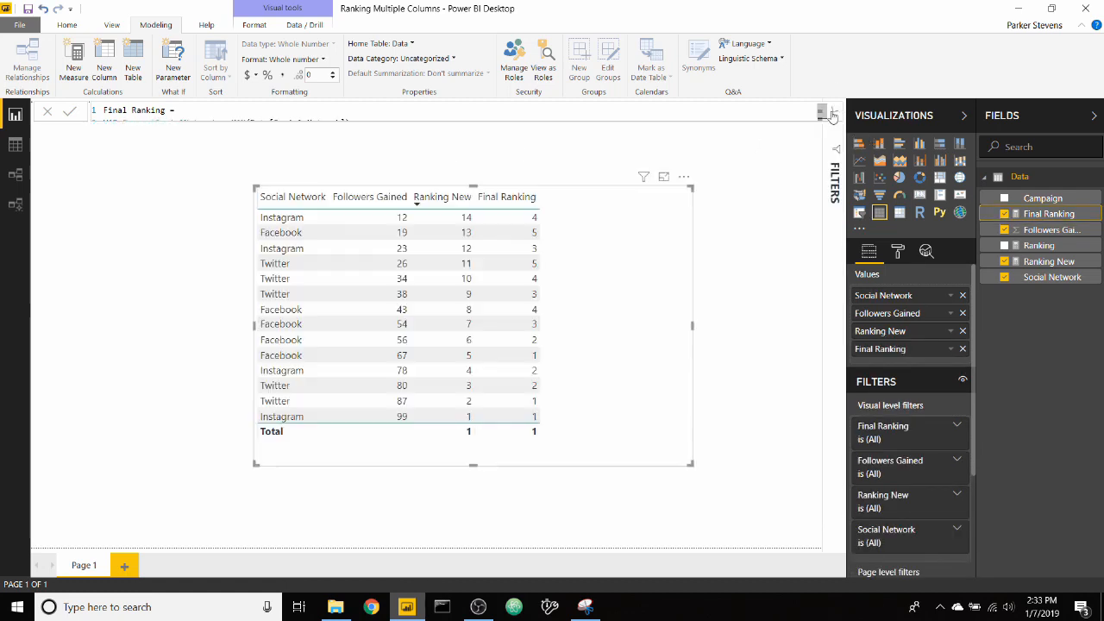
click(272, 195)
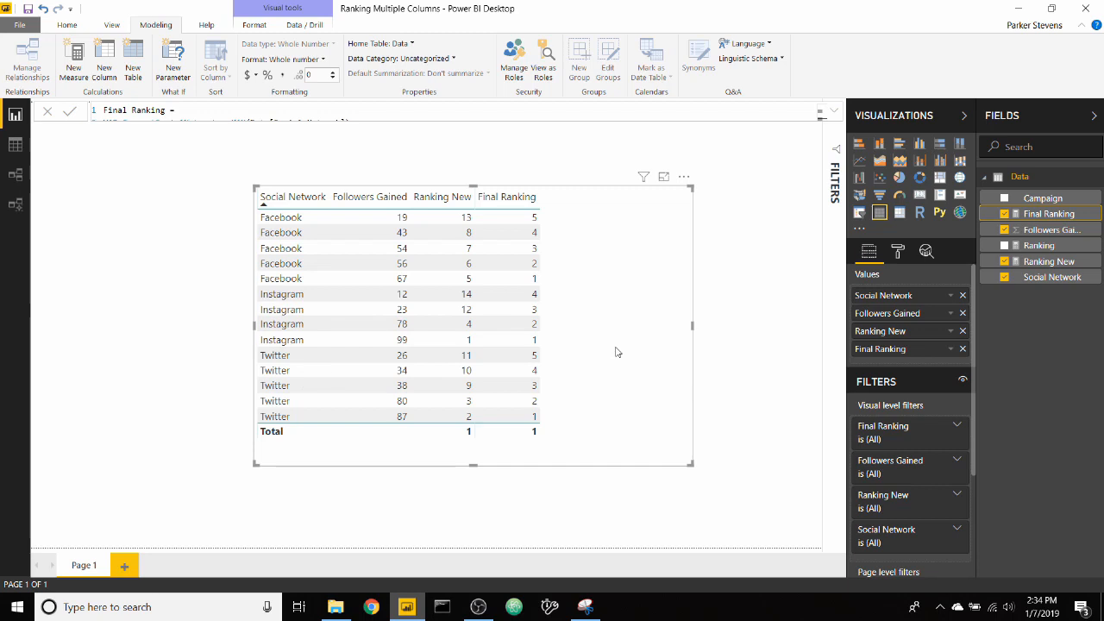
click(728, 302)
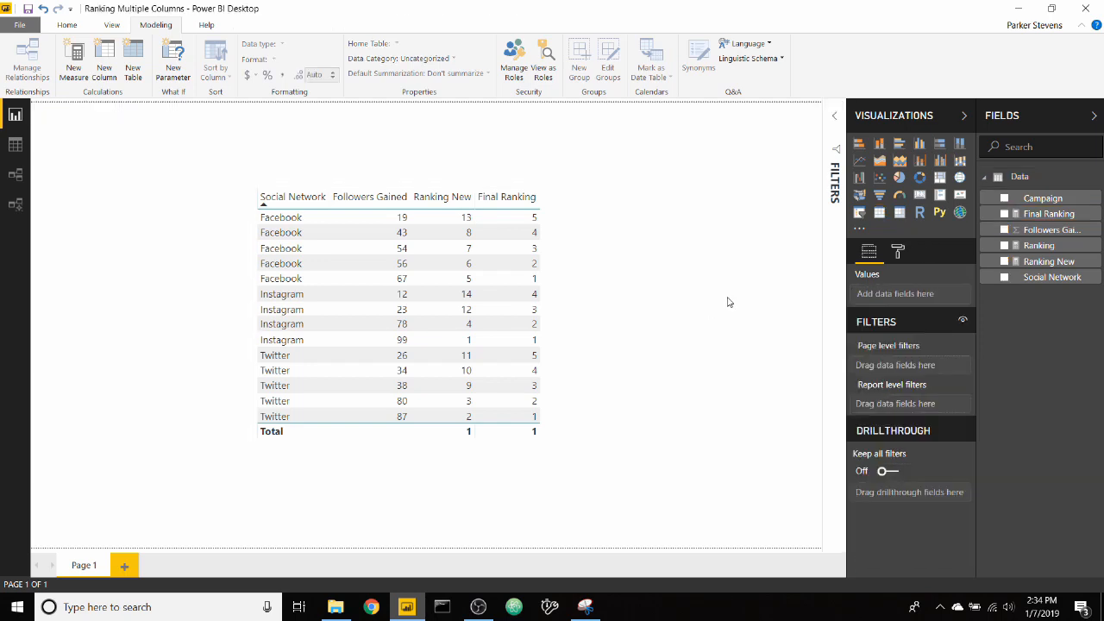